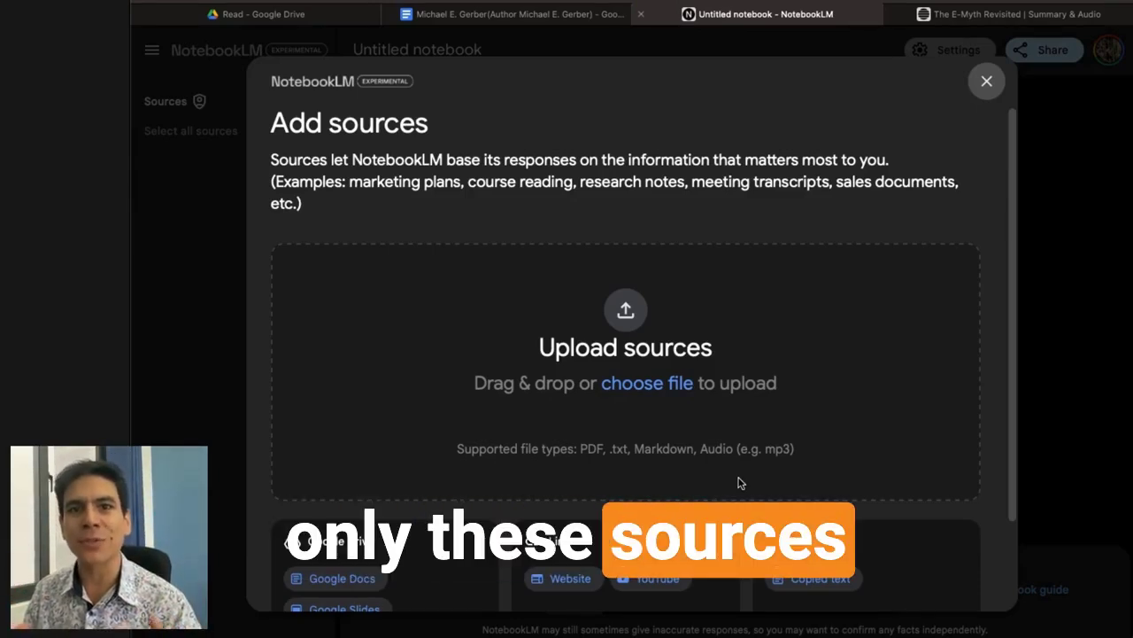
Step: Look over the source types and source limit offered for the untitled notebook, and dismiss the Add sources dialog
scroll(491, 256, down, 3)
scroll(510, 523, up, 2)
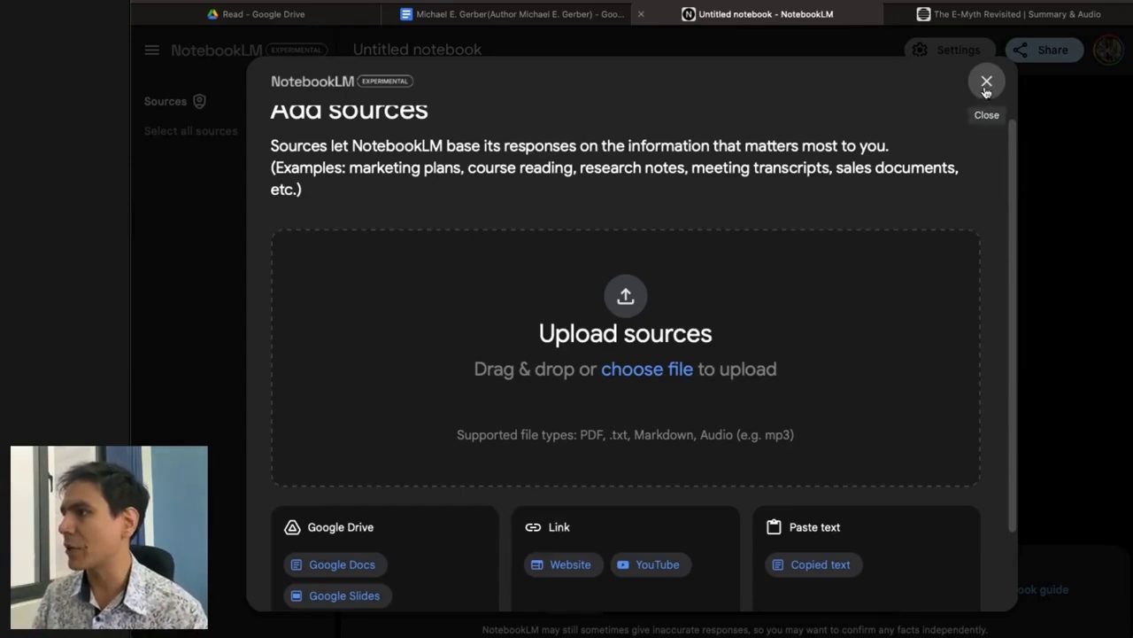
scroll(739, 450, down, 2)
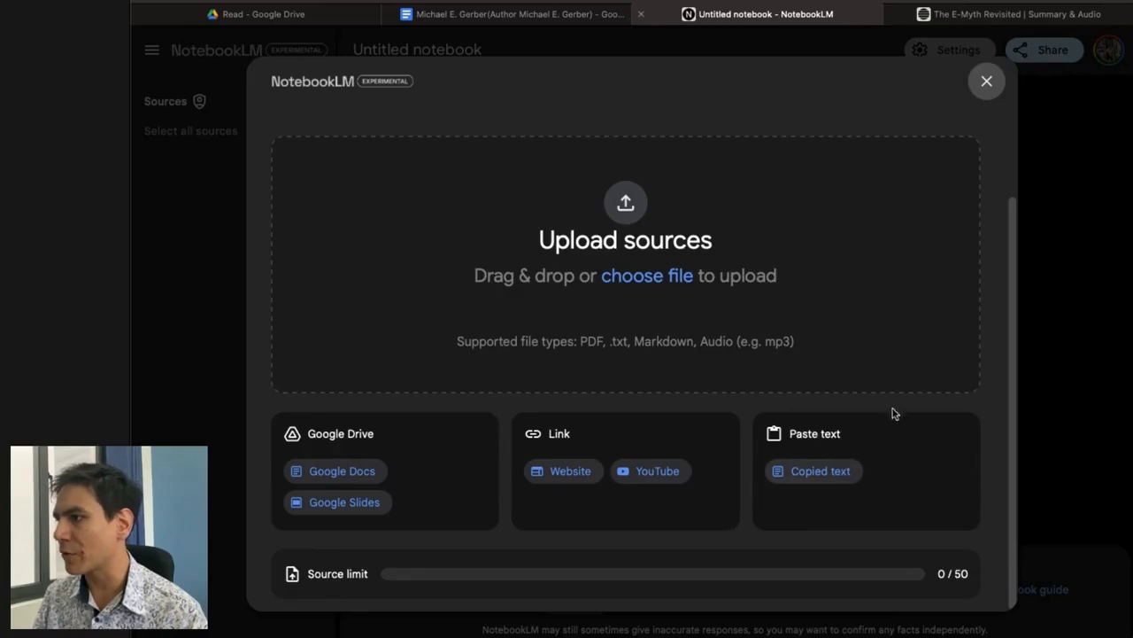
click(987, 81)
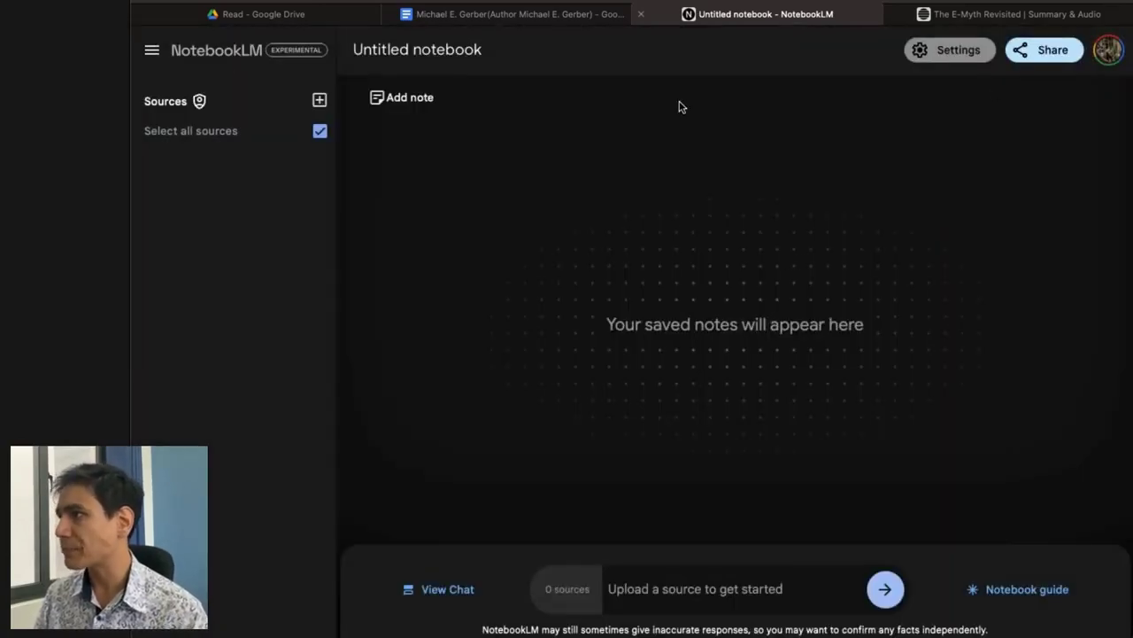
Step: Switch to the Google Docs document with the book highlights and select the words "The E-Myth Revisited" in its heading
click(993, 14)
drag(513, 14, 753, 14)
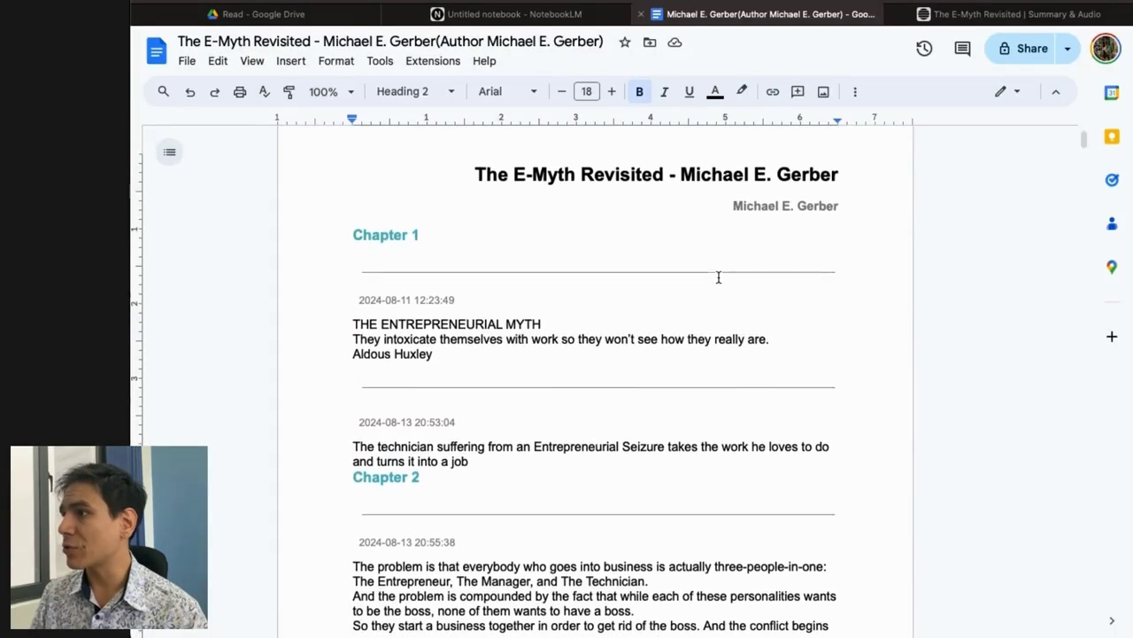
click(518, 164)
drag(518, 164, 666, 165)
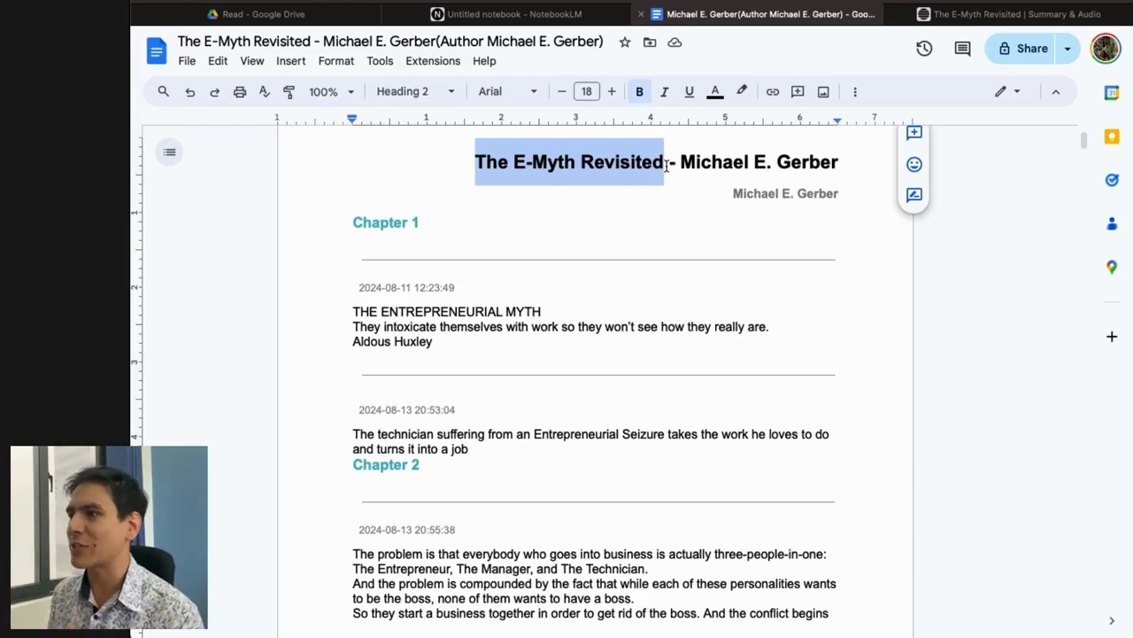
Step: Read through the dated chapter highlights in The E-Myth Revisited document, from Chapter 1 past Chapter 5, and return to its beginning
scroll(538, 446, down, 2)
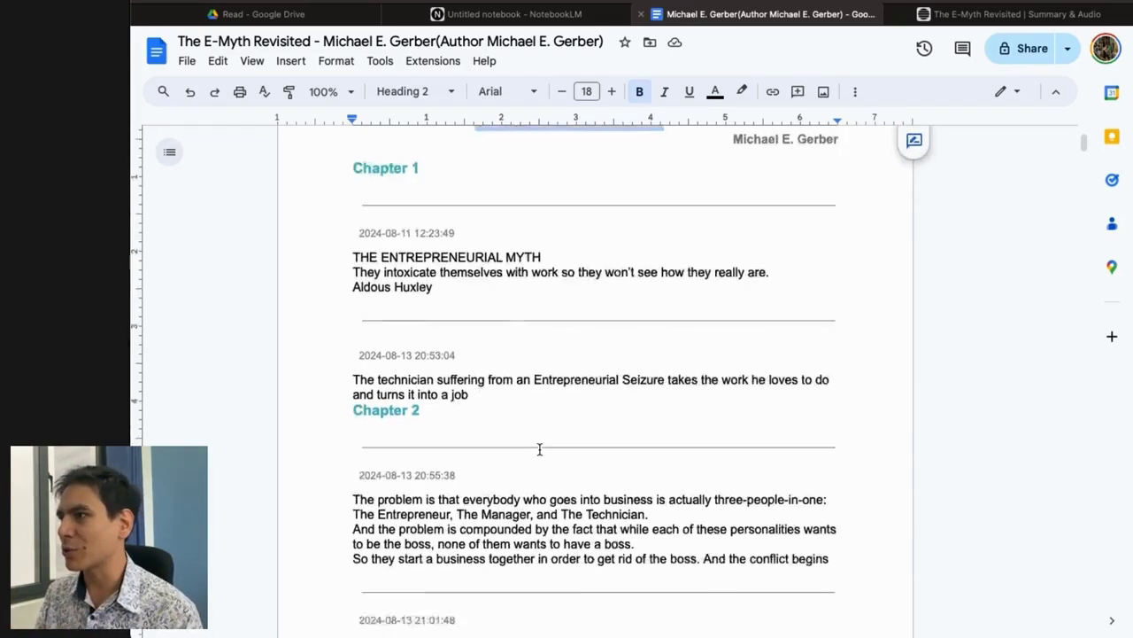
scroll(539, 449, down, 2)
triple_click(397, 364)
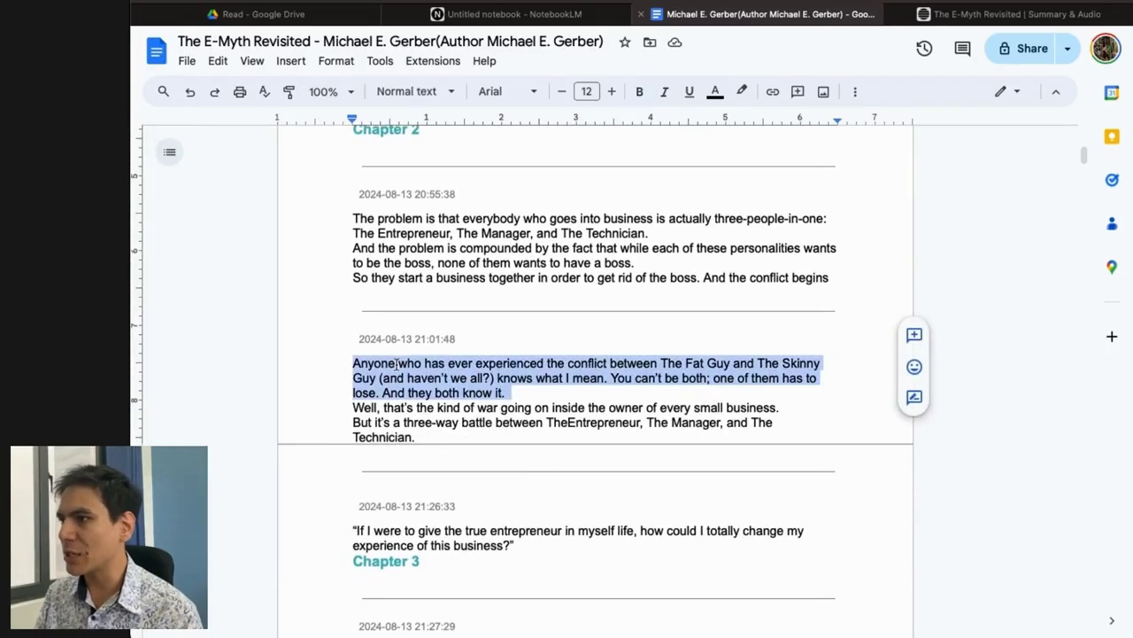
click(424, 430)
scroll(424, 429, down, 2)
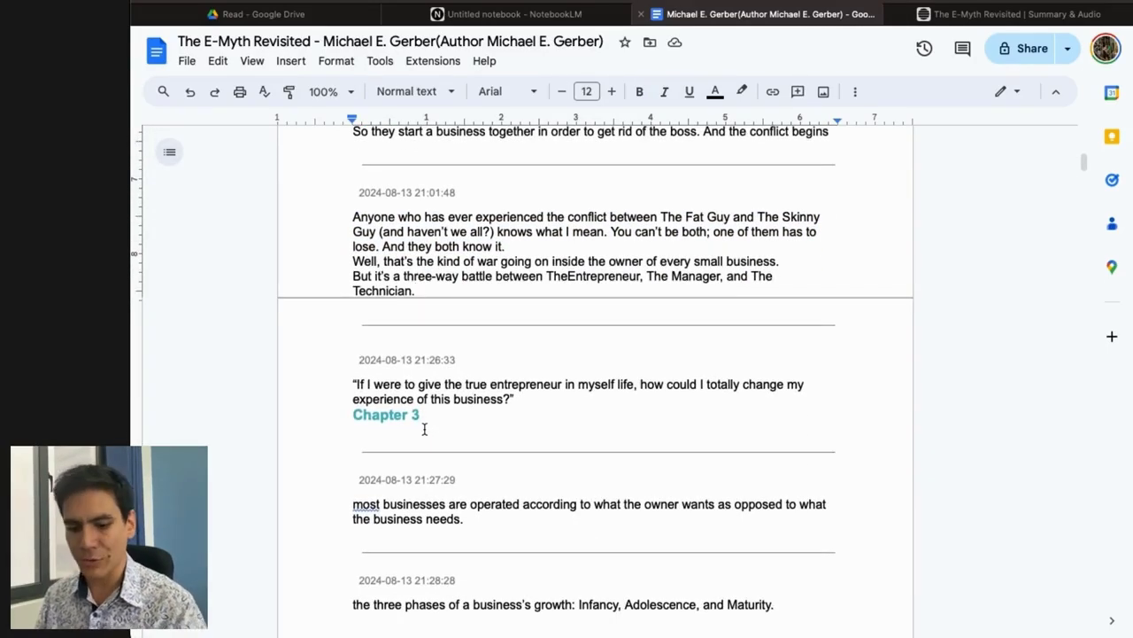
scroll(424, 430, down, 3)
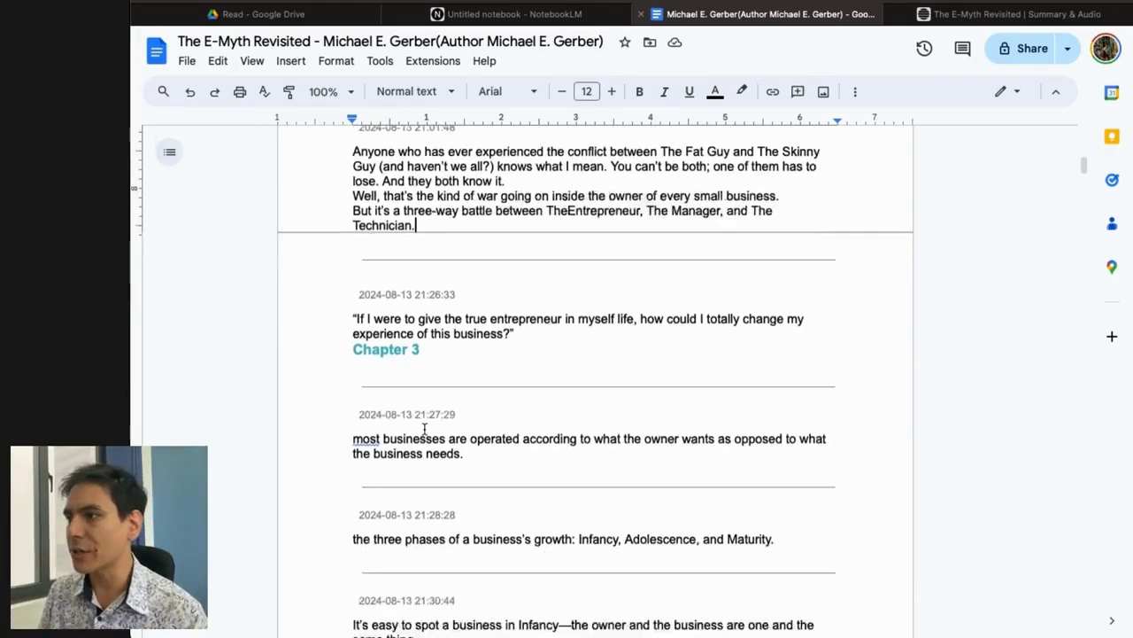
triple_click(392, 316)
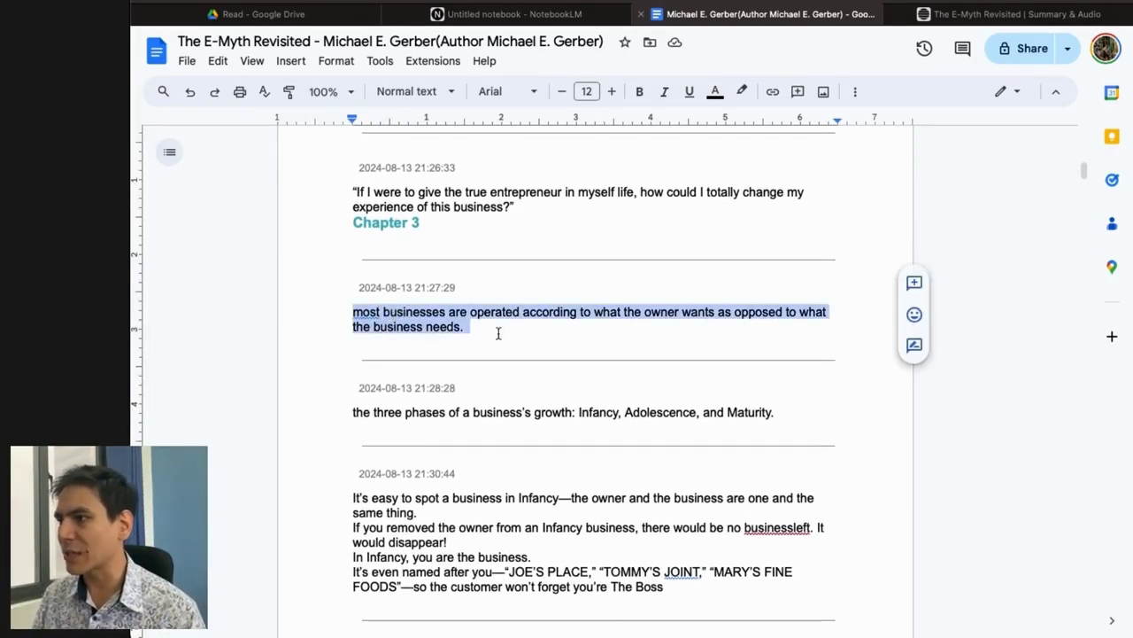
scroll(479, 422, down, 2)
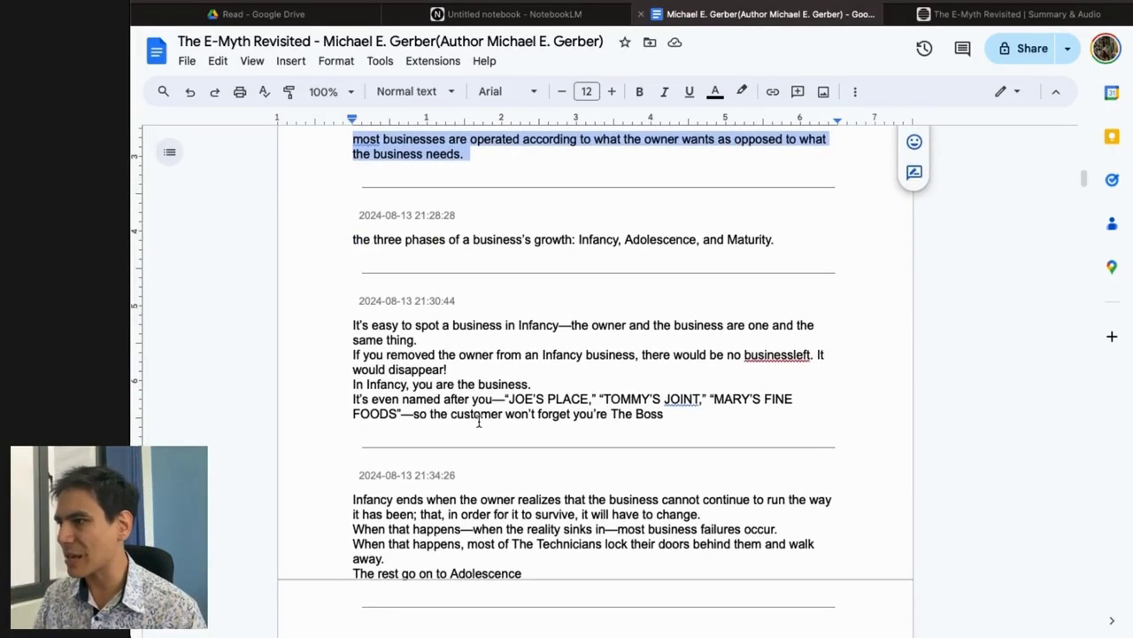
scroll(644, 366, down, 5)
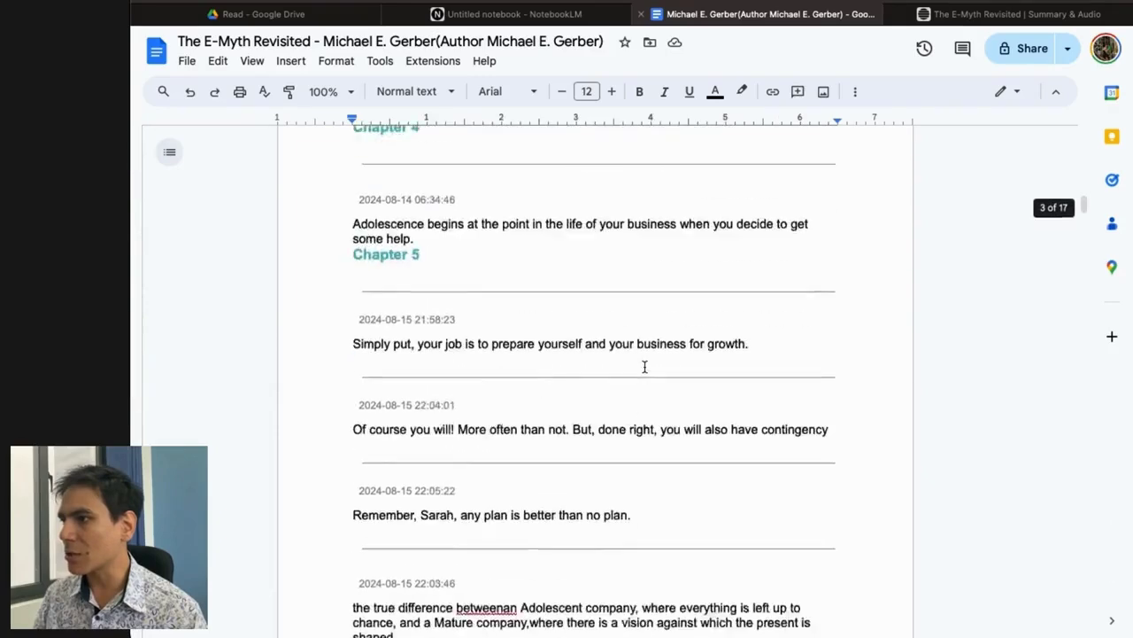
key(super+Up)
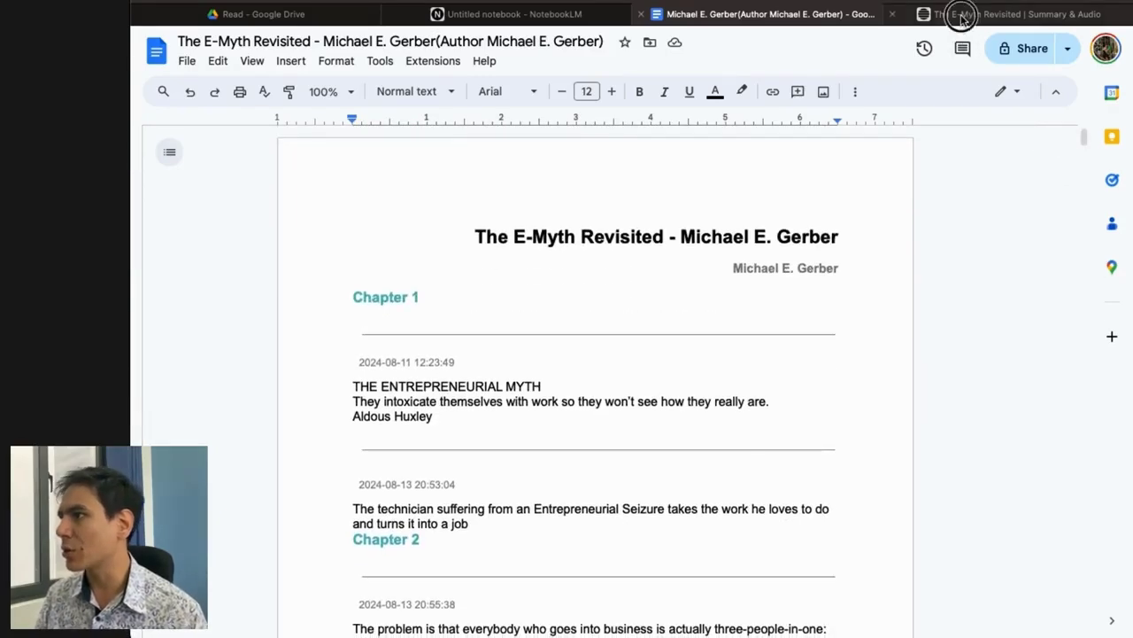
Step: Switch to the SoBrief page for The E-Myth Revisited and examine its Key Takeaways, returning to the page's beginning
click(963, 19)
scroll(481, 416, up, 4)
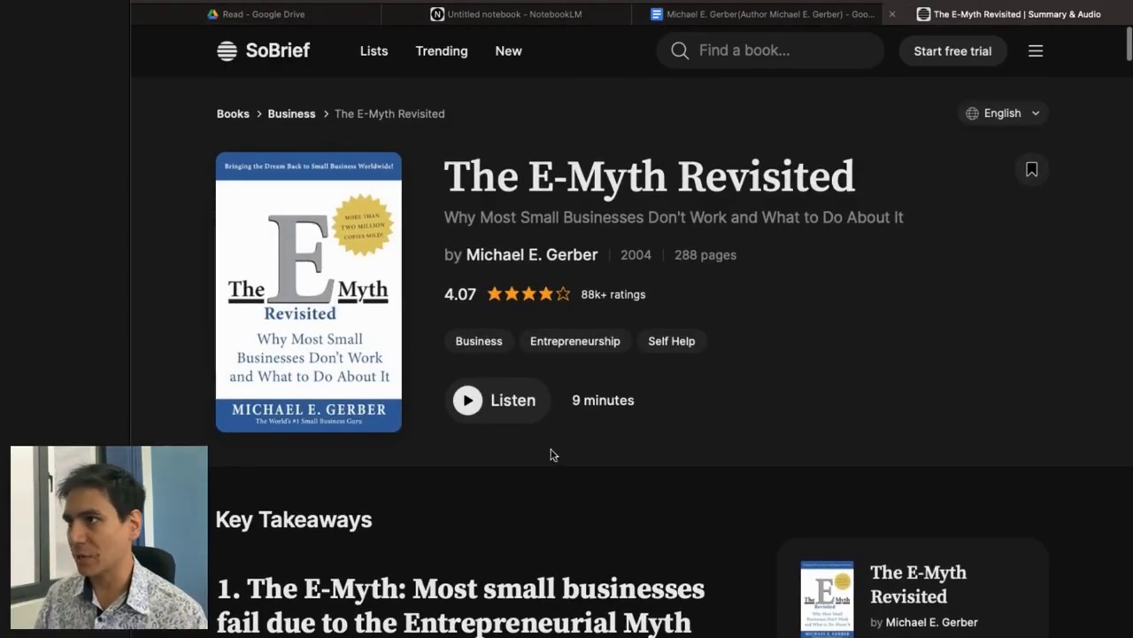
scroll(572, 548, down, 5)
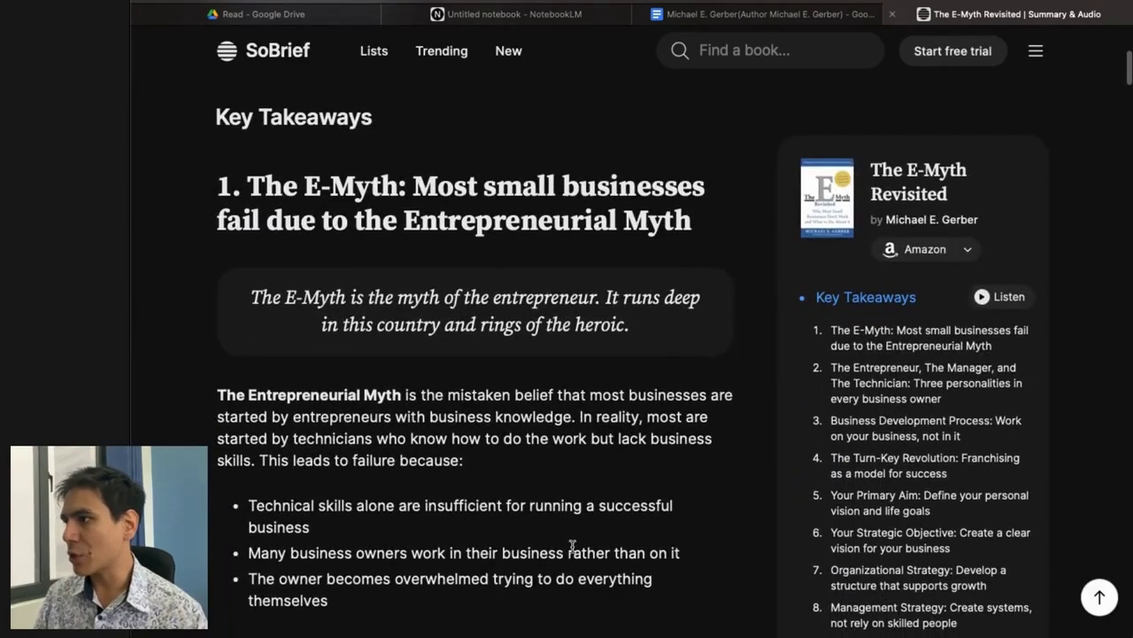
scroll(572, 546, down, 5)
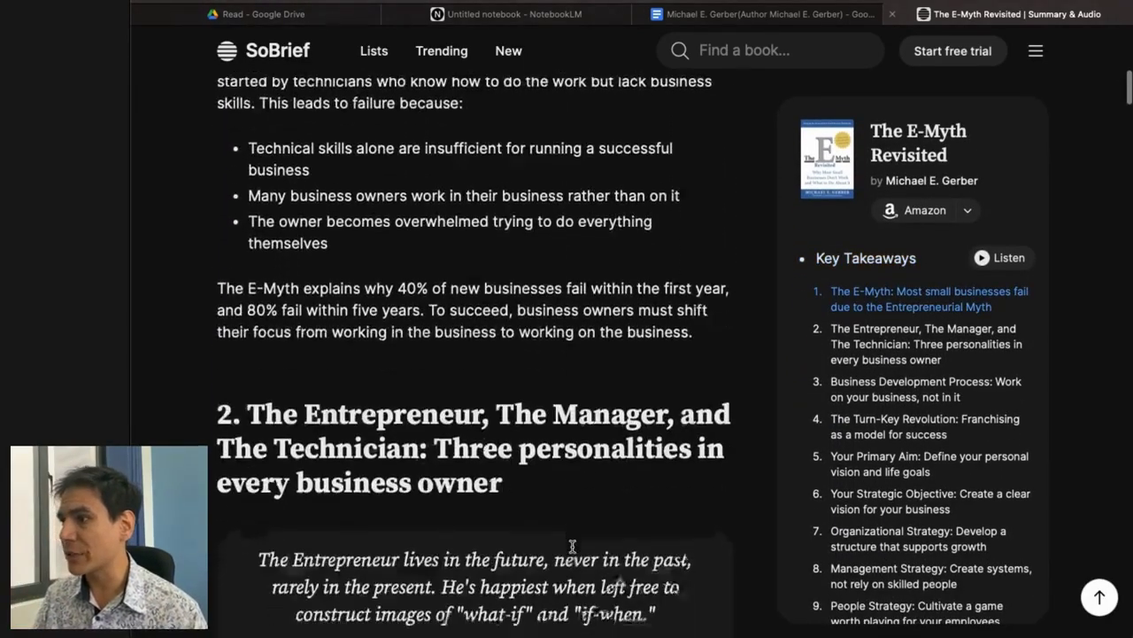
scroll(572, 546, down, 5)
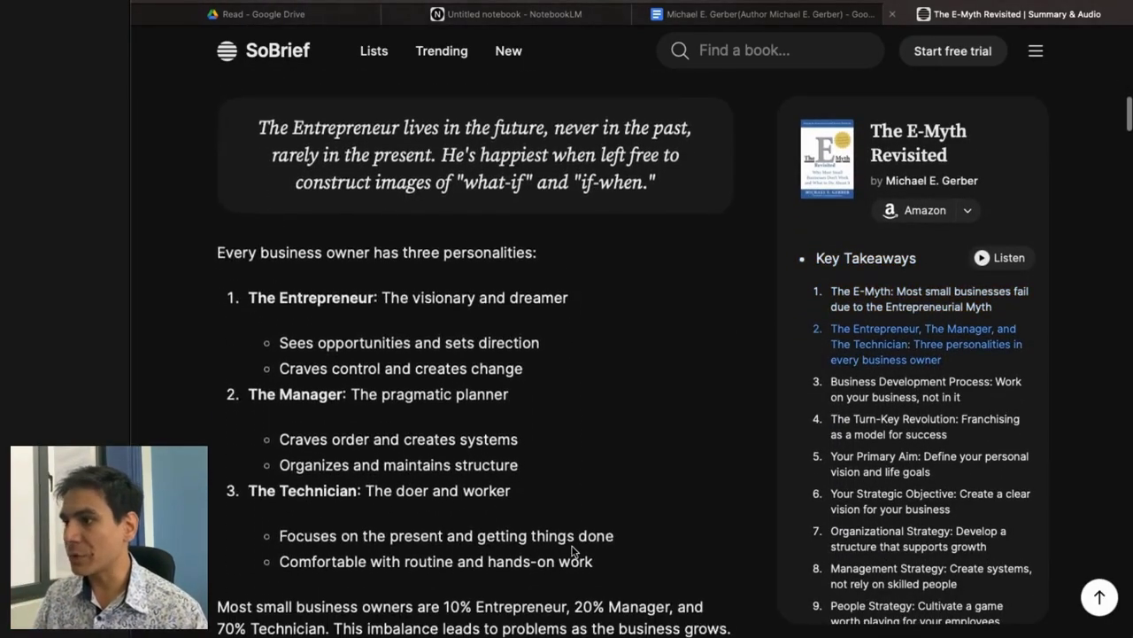
scroll(572, 549, down, 8)
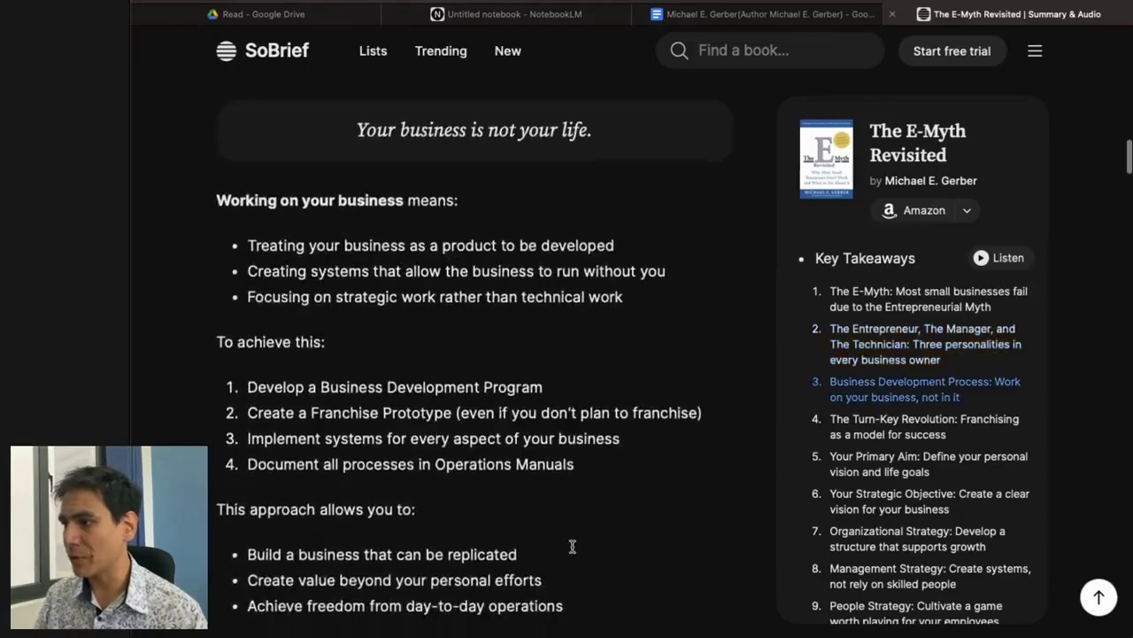
scroll(572, 547, down, 20)
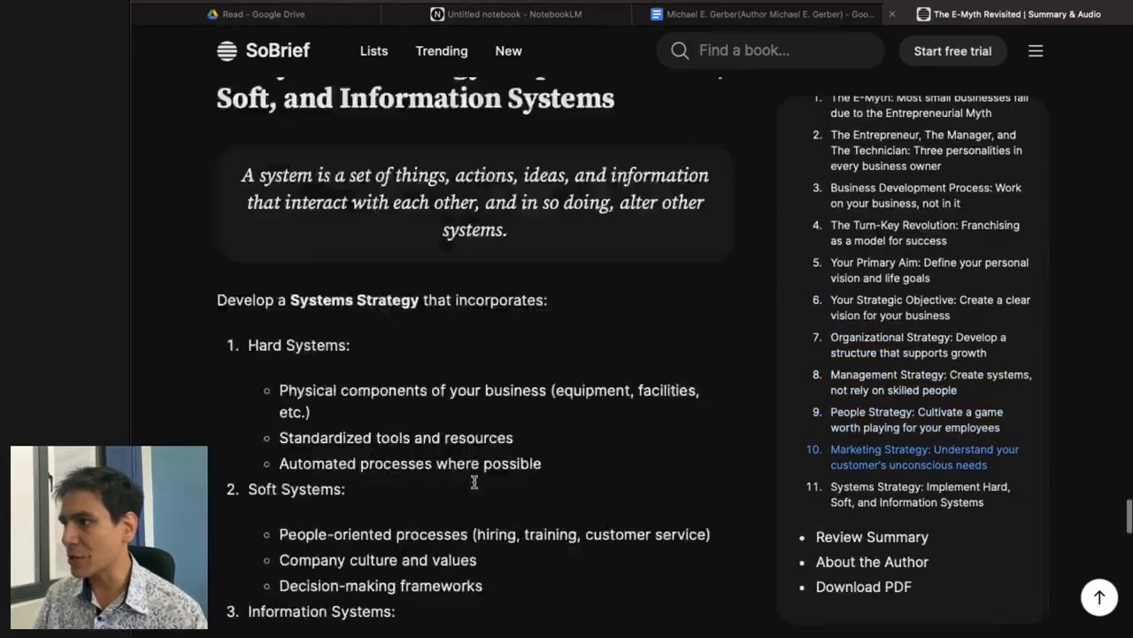
scroll(474, 481, down, 8)
scroll(475, 481, up, 20)
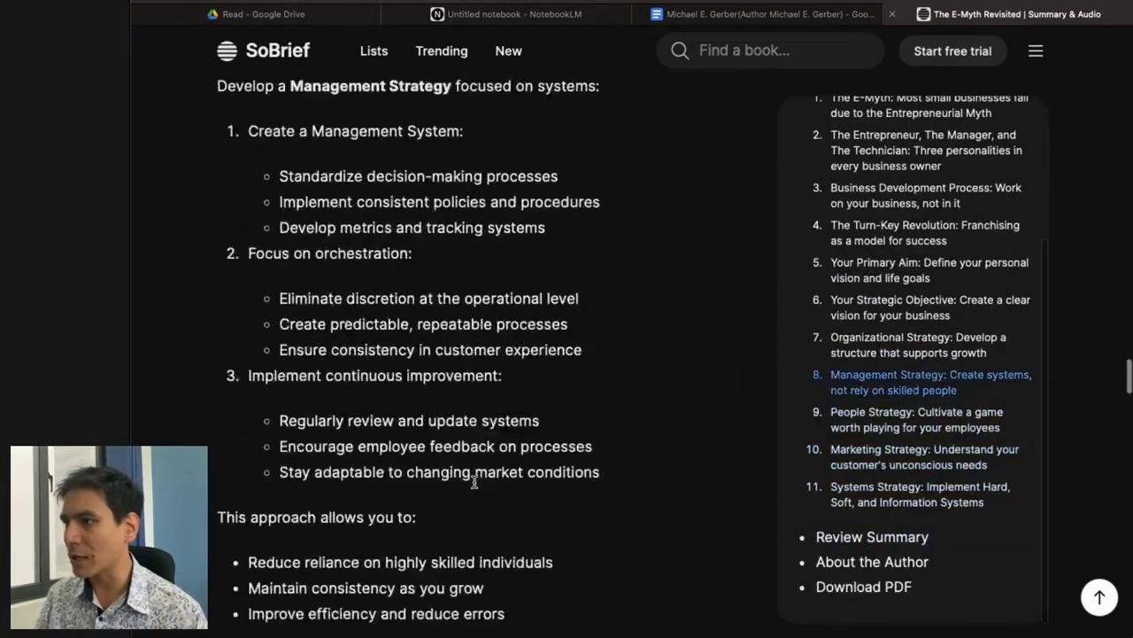
scroll(474, 481, up, 20)
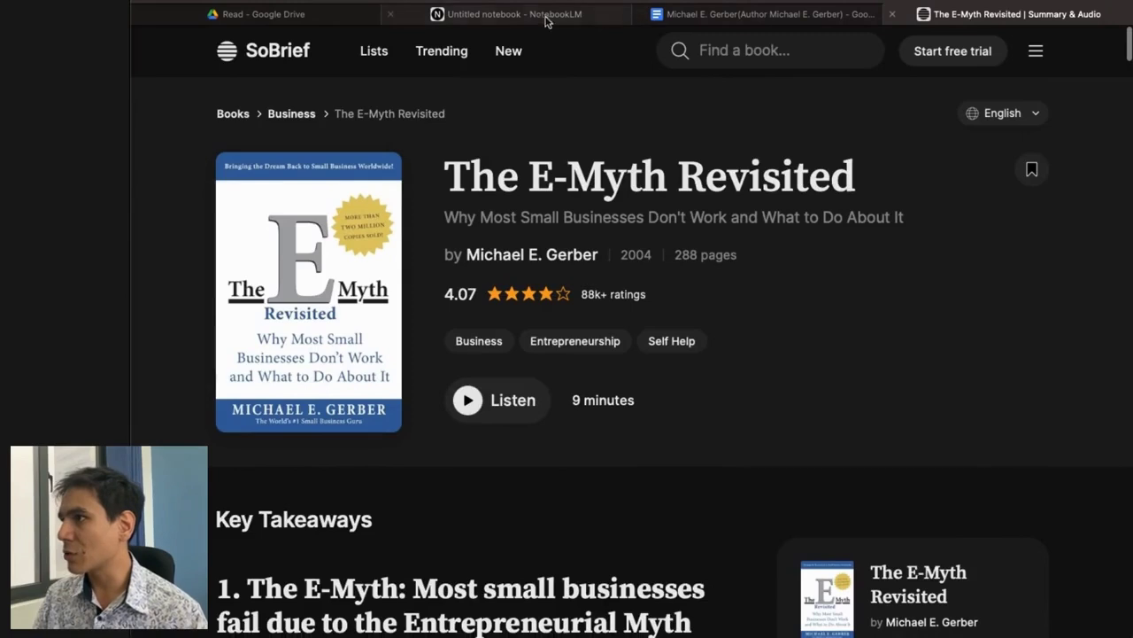
Step: Switch back to NotebookLM, leave the untitled notebook and open the existing notebook "The E-myth" from the notebook list
click(535, 17)
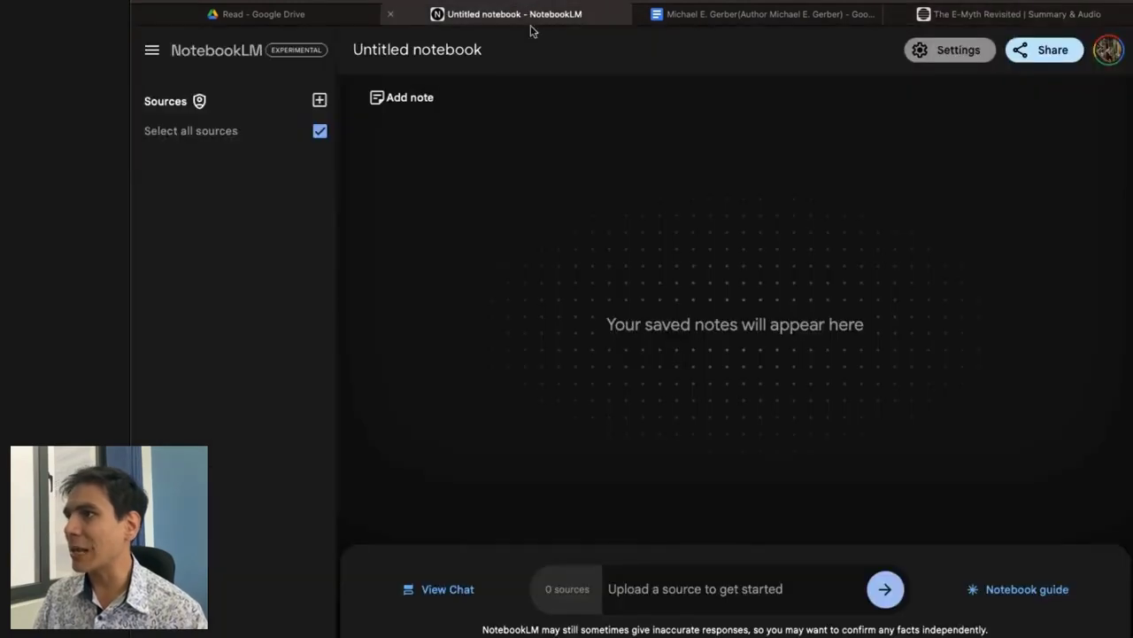
click(153, 51)
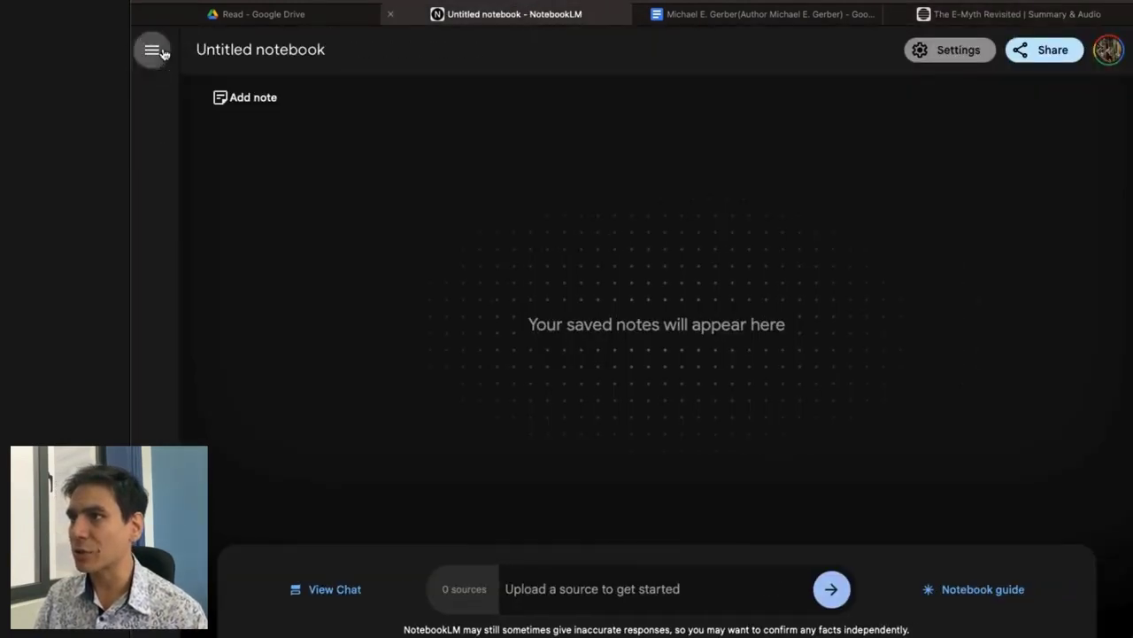
click(162, 52)
click(223, 53)
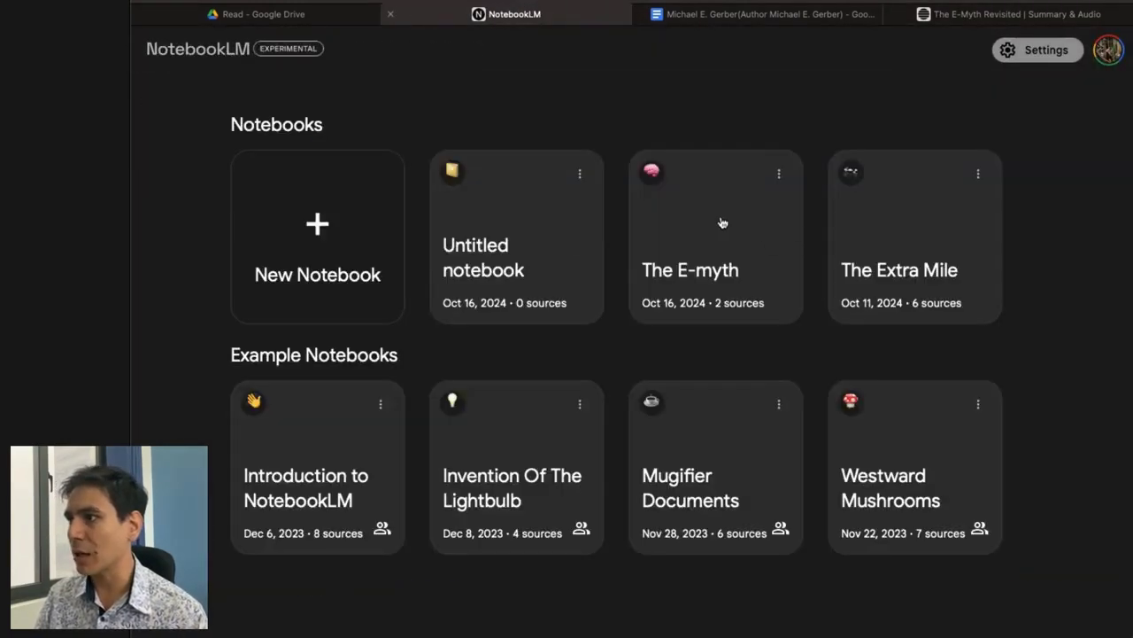
click(723, 223)
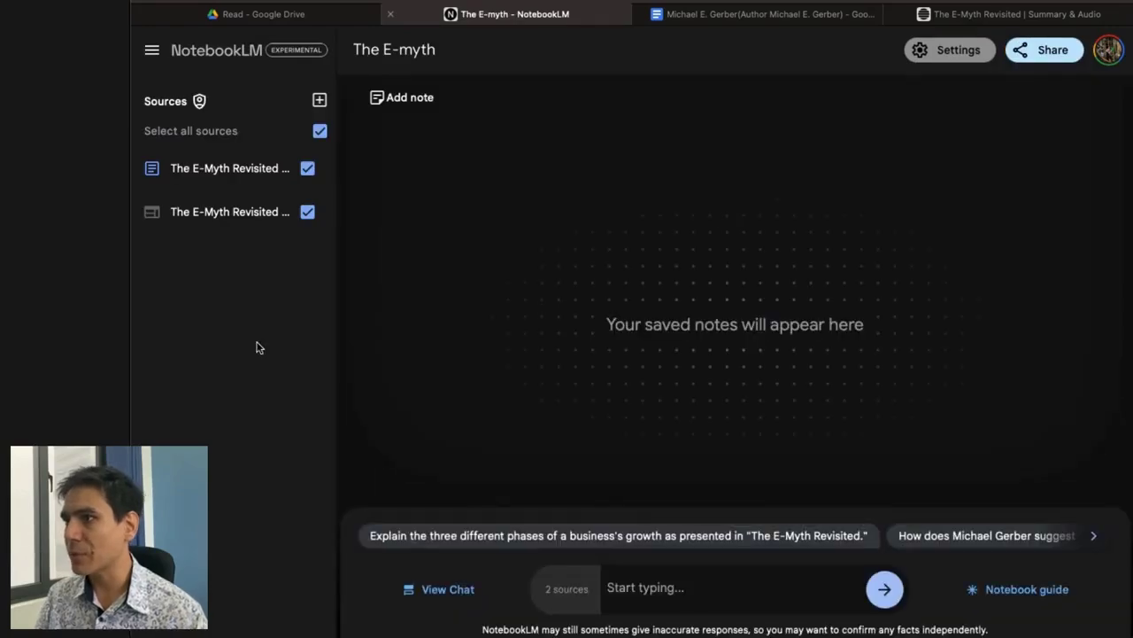
Step: View the Google Docs source and the SoBrief web source of the notebook in turn, closing each one again
click(215, 170)
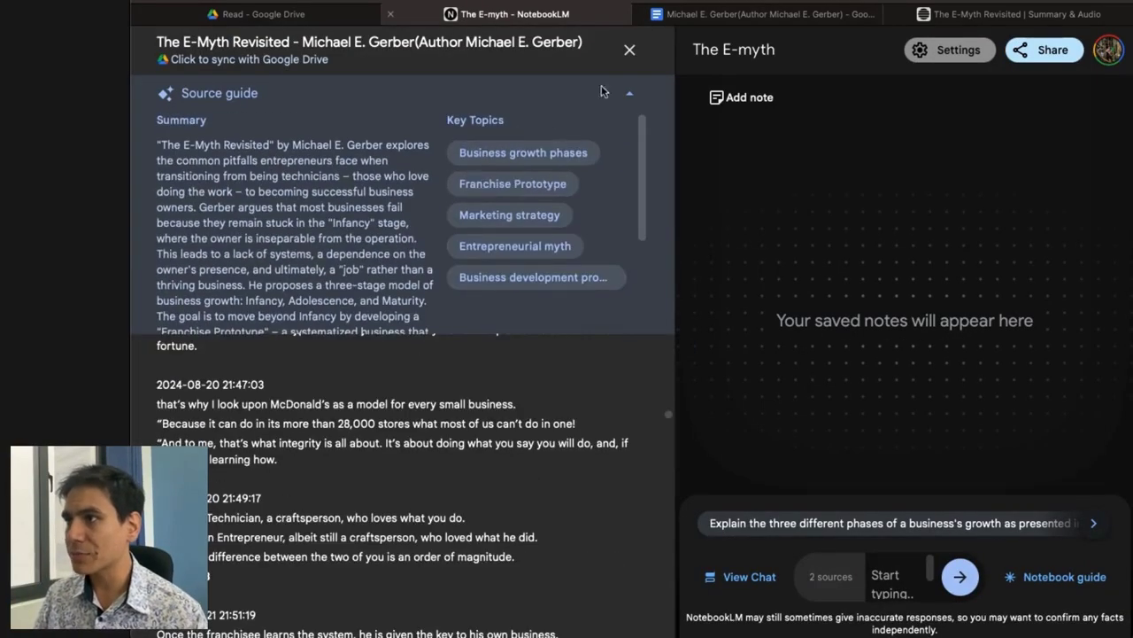
click(629, 51)
click(221, 212)
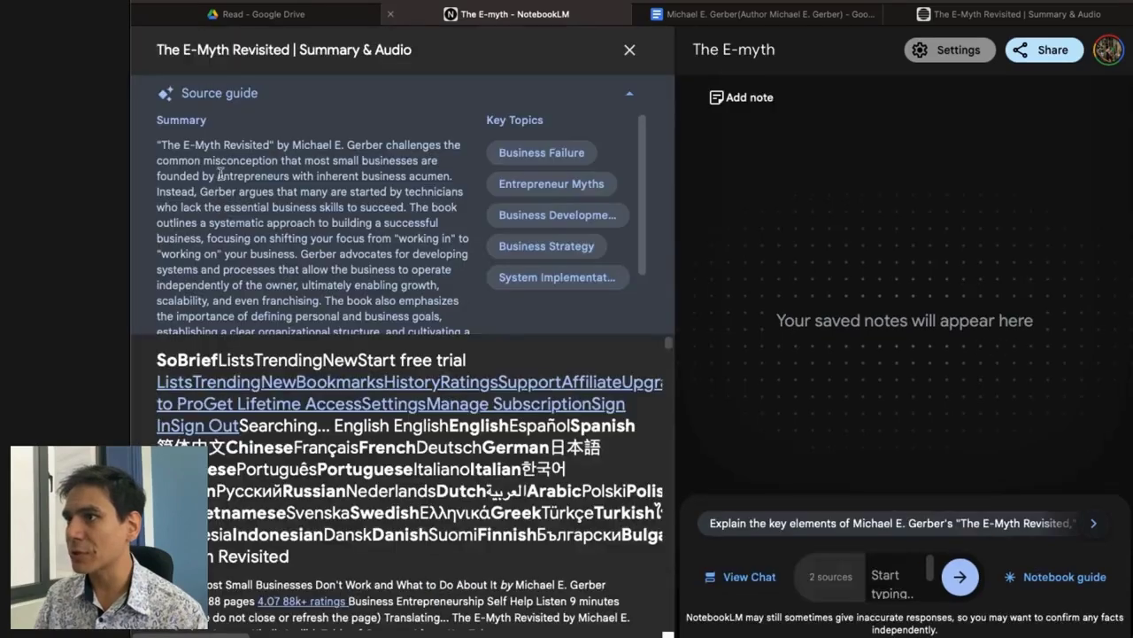
scroll(352, 504, down, 1)
scroll(351, 452, up, 1)
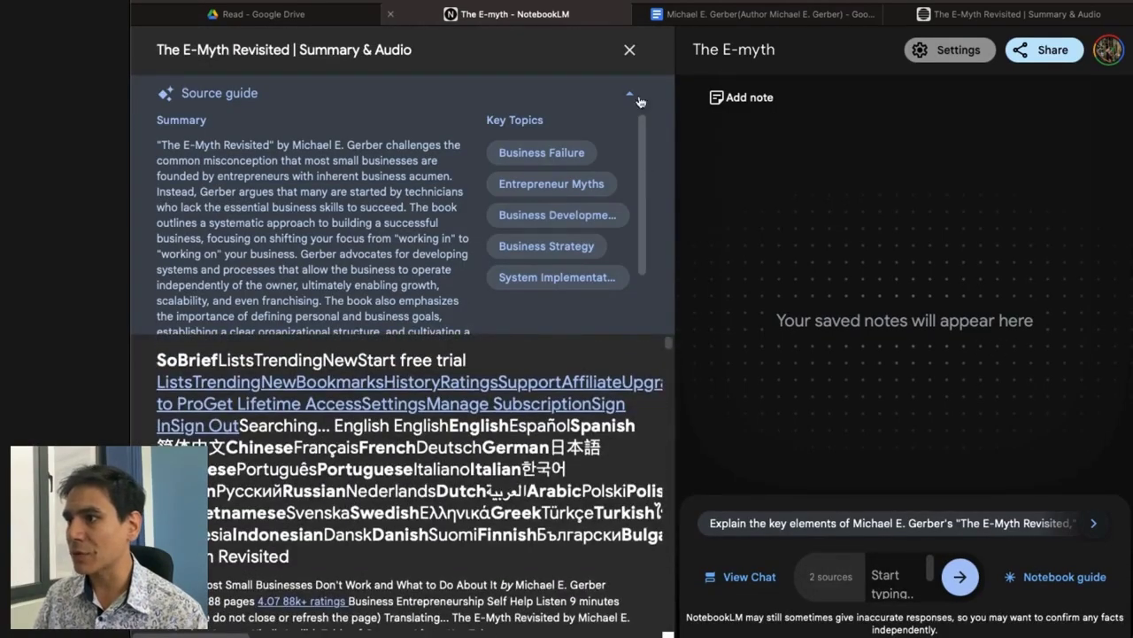
click(629, 51)
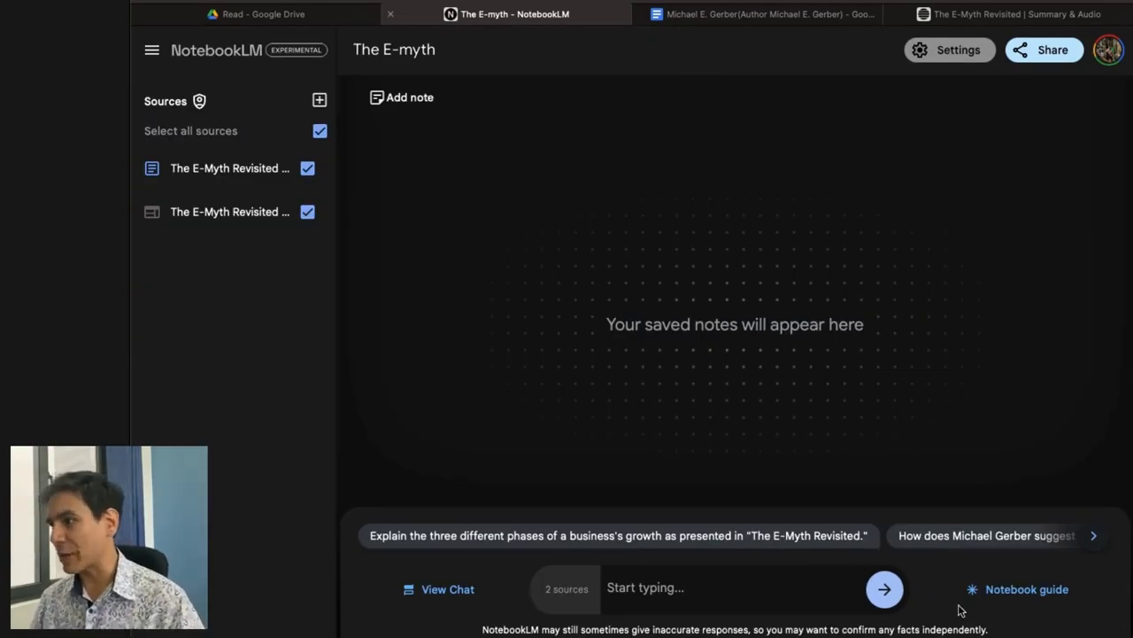
Step: Open the Notebook guide for The E-myth and examine its summary, leaving both sources included
click(1028, 589)
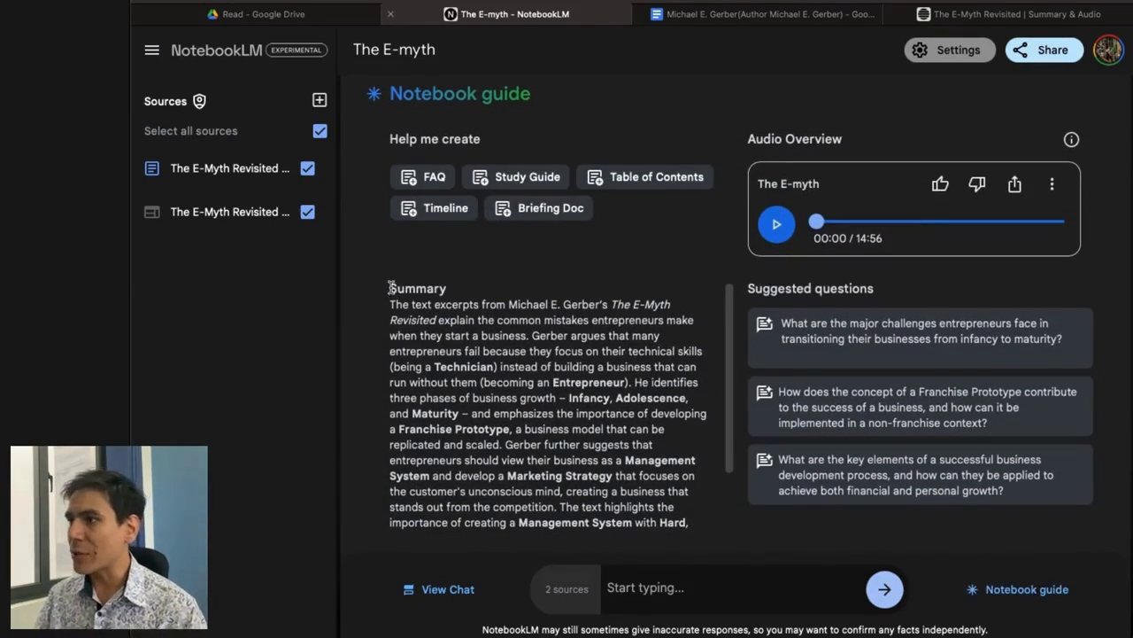
drag(391, 287, 605, 467)
scroll(605, 467, up, 2)
click(354, 343)
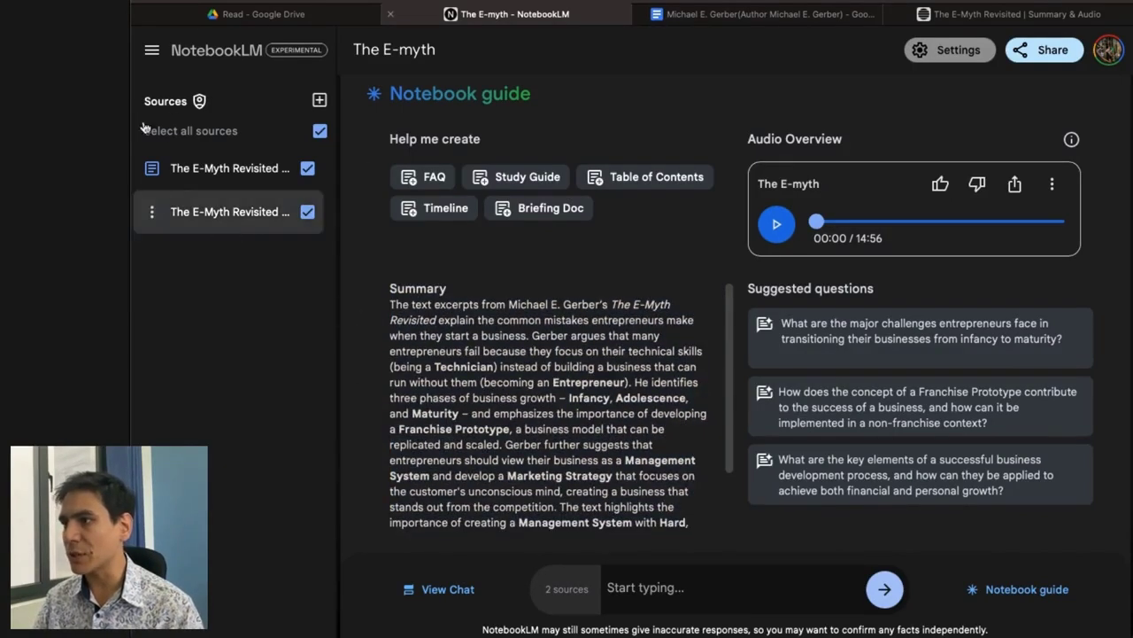
click(306, 168)
click(306, 169)
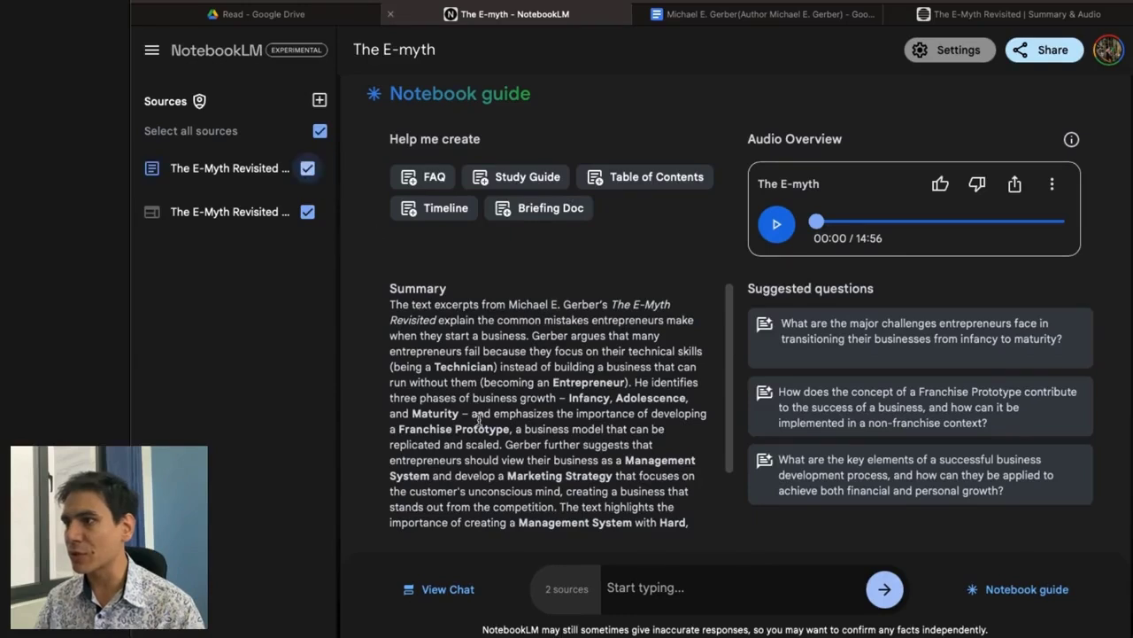
scroll(478, 419, down, 2)
scroll(478, 419, up, 2)
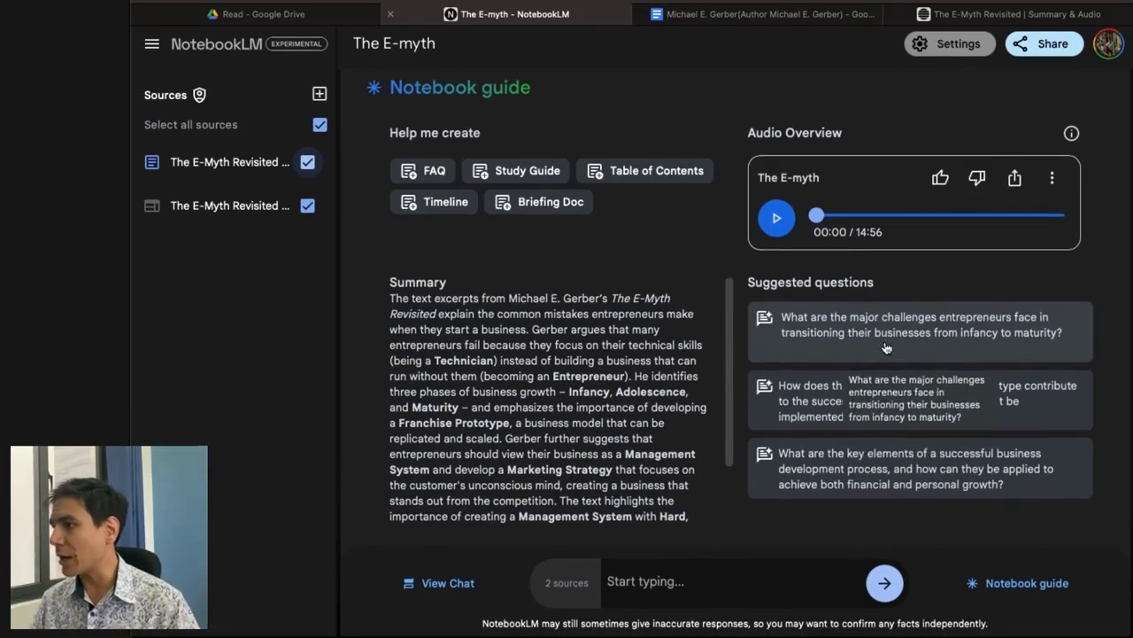
Step: Ask the suggested question about the major challenges entrepreneurs face in transitioning their businesses from infancy to maturity, and review the answer from its beginning
click(864, 324)
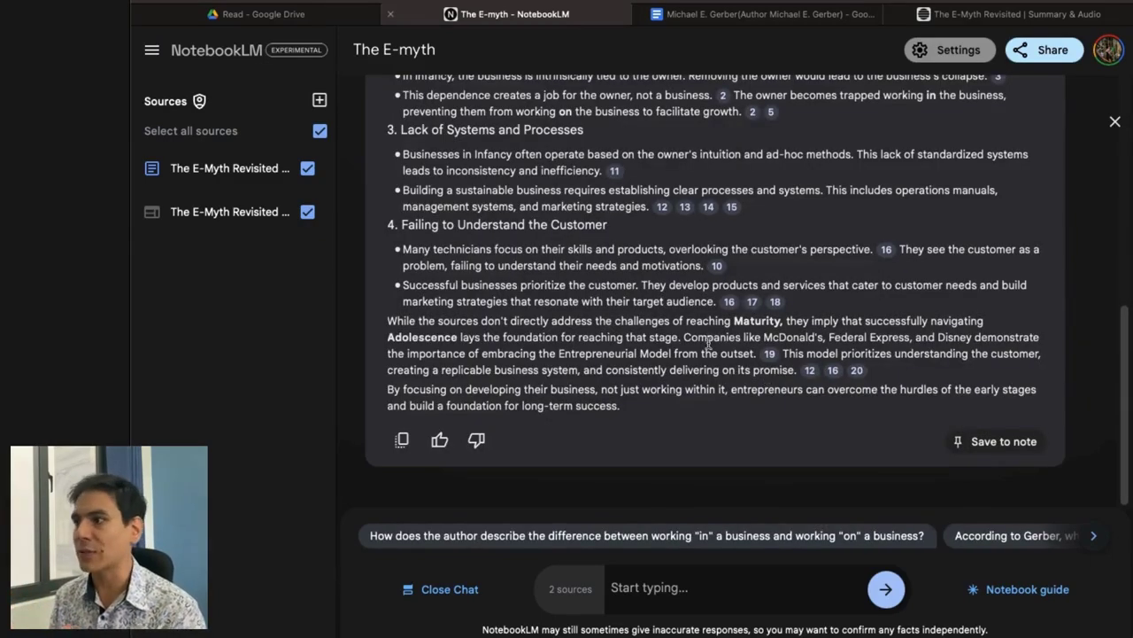
scroll(670, 458, up, 6)
scroll(670, 457, up, 1)
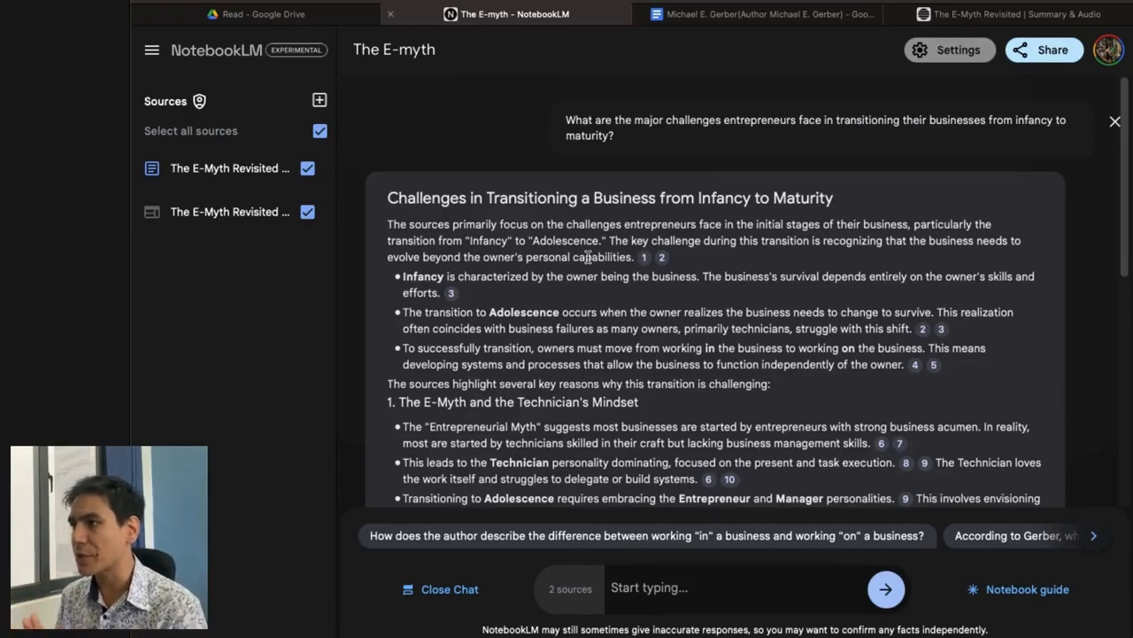
click(646, 258)
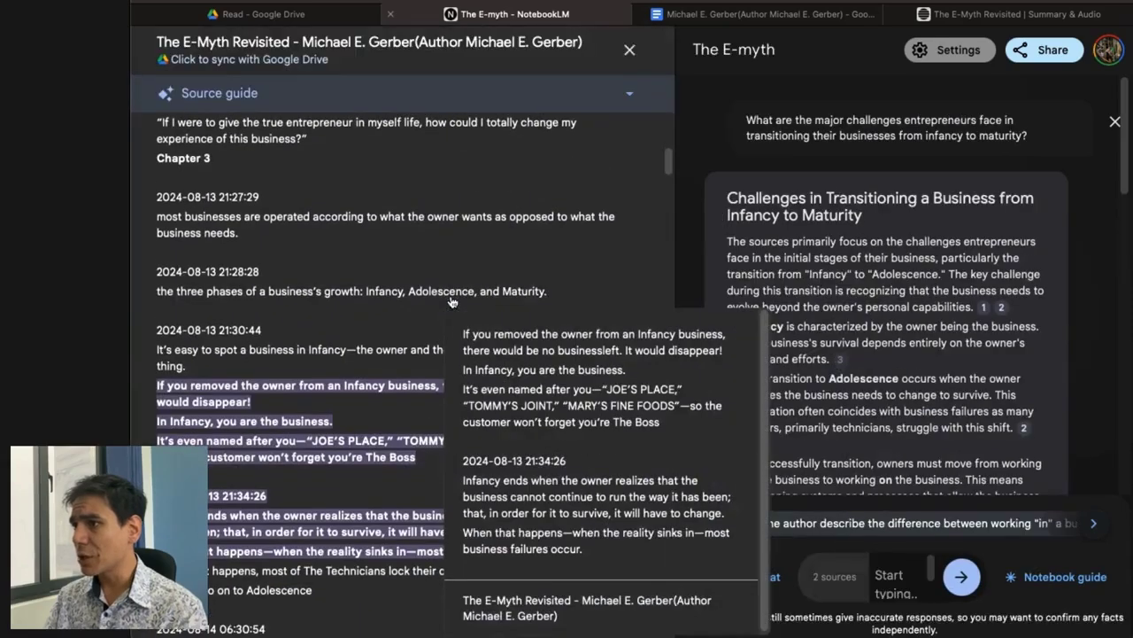
scroll(278, 405, down, 2)
scroll(278, 404, down, 1)
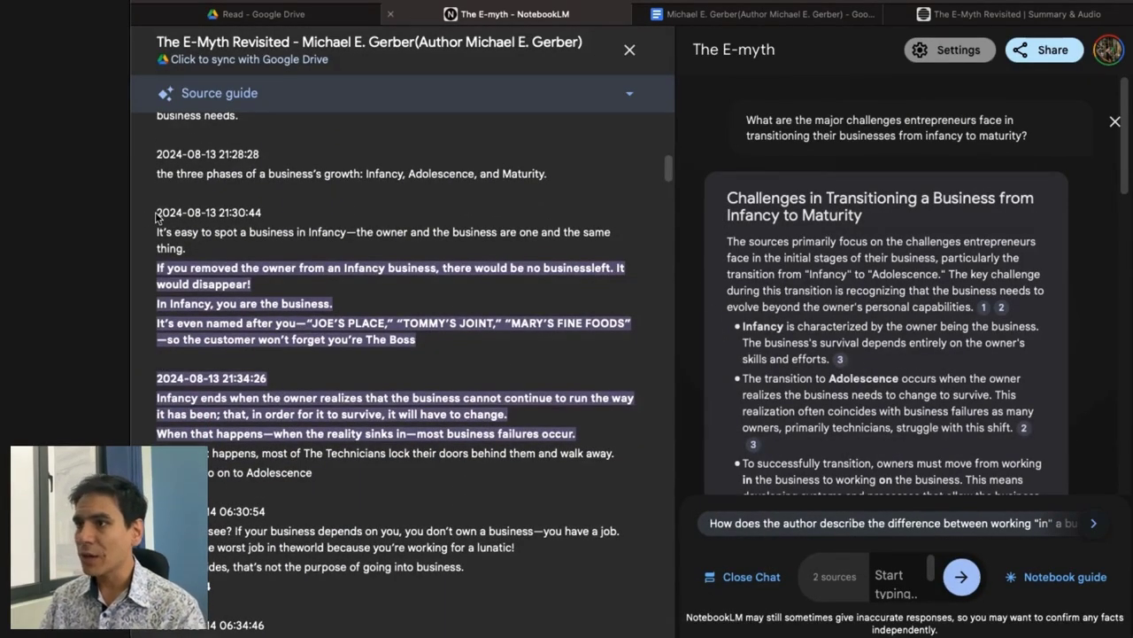
drag(156, 212, 330, 492)
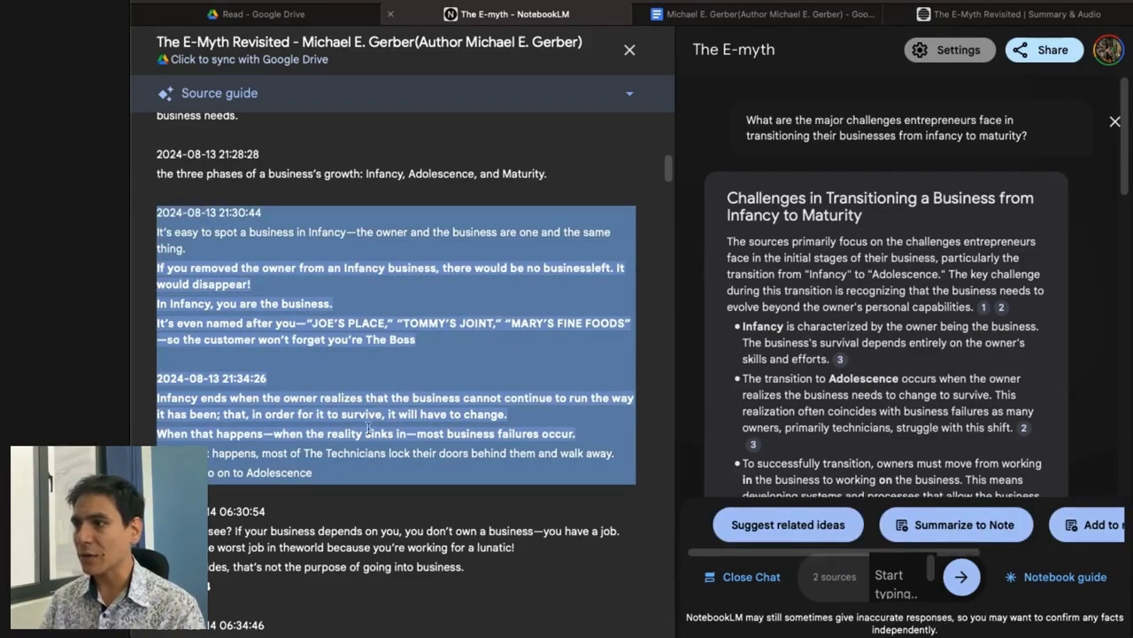
Step: Review the rest of the answer through to its end, and close both the chat and the source
scroll(853, 403, down, 4)
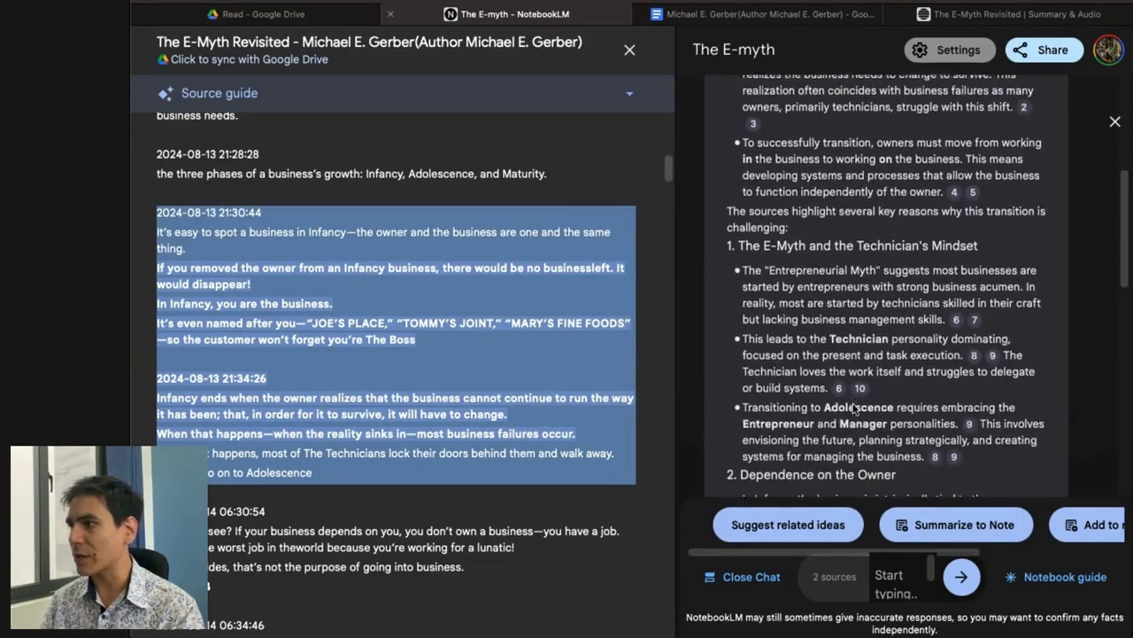
scroll(853, 406, down, 10)
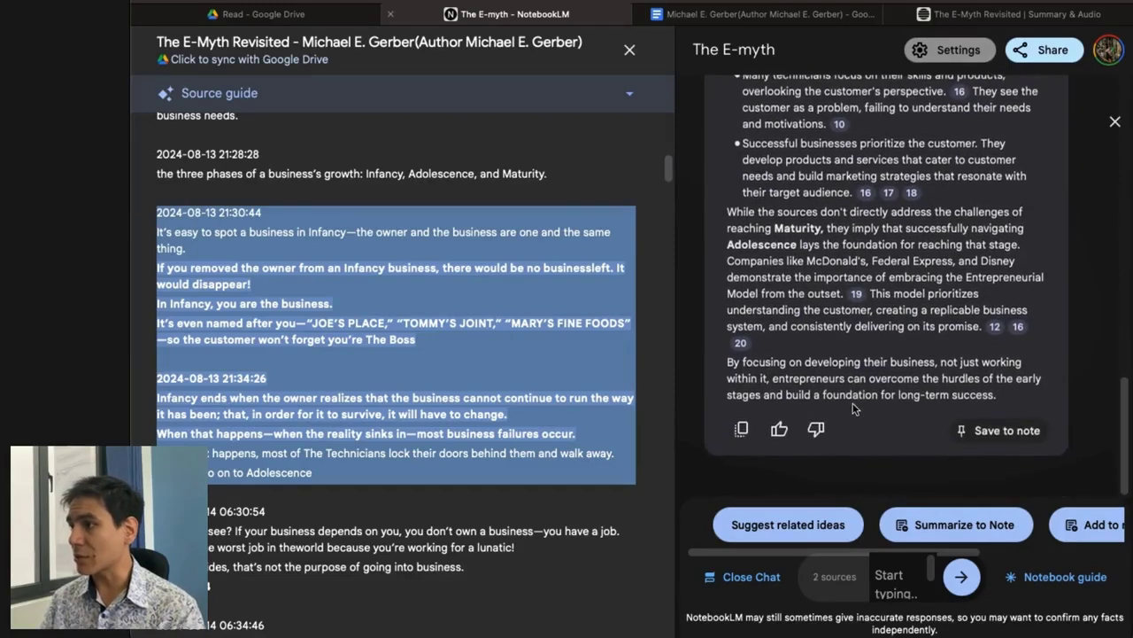
scroll(885, 337, up, 15)
click(1113, 128)
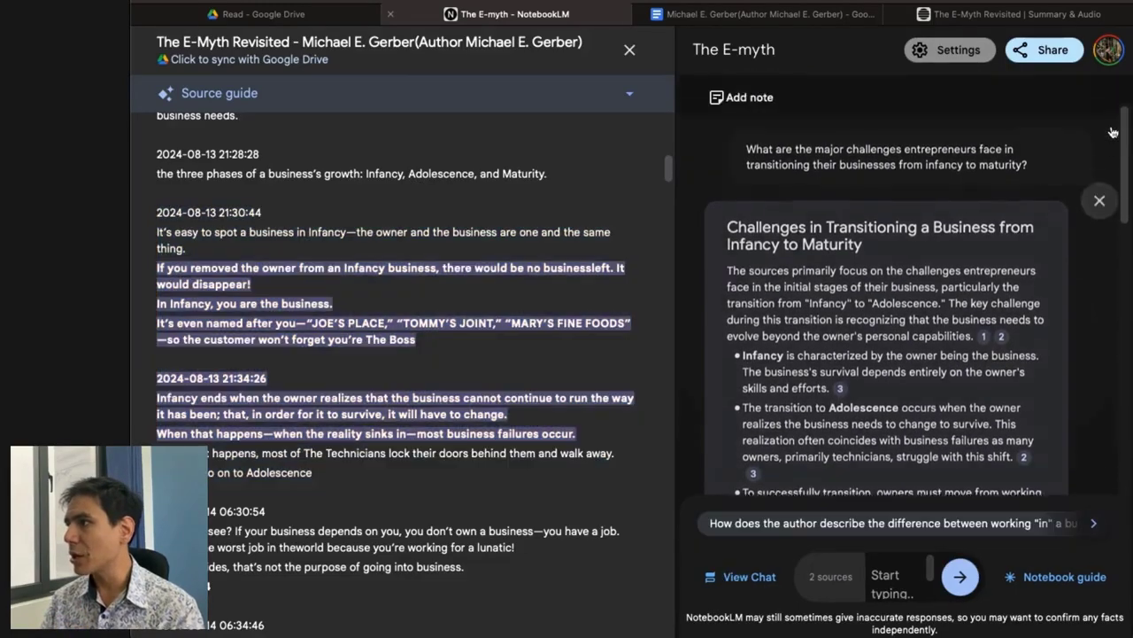
click(629, 49)
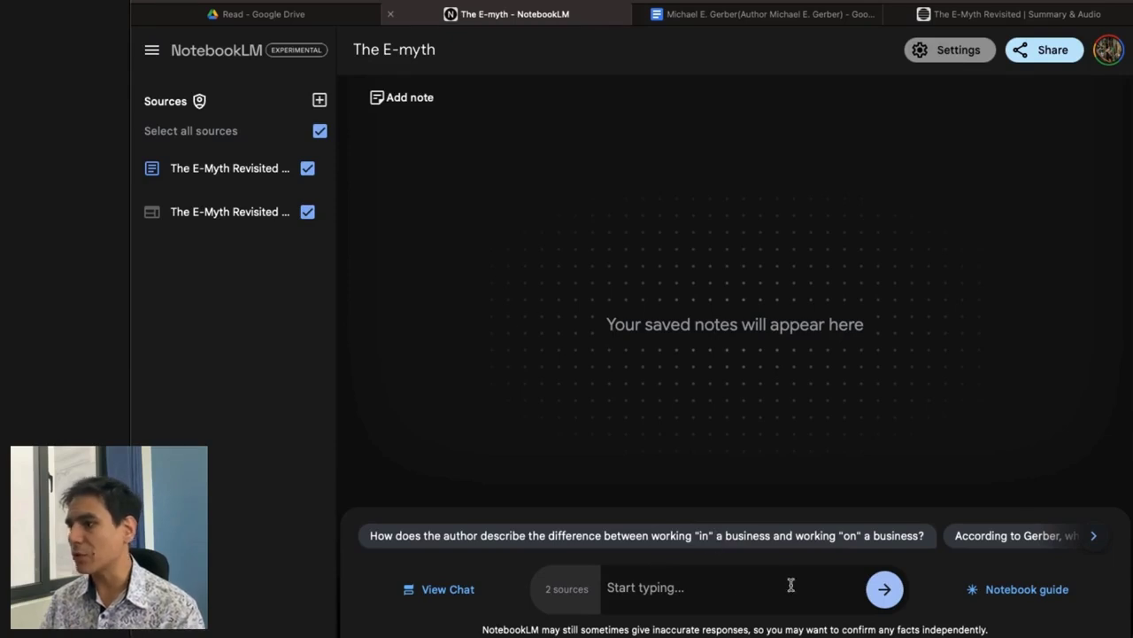
Step: Open the Notebook guide and listen to about the first 27 seconds of the Audio Overview, leaving it paused
click(1029, 590)
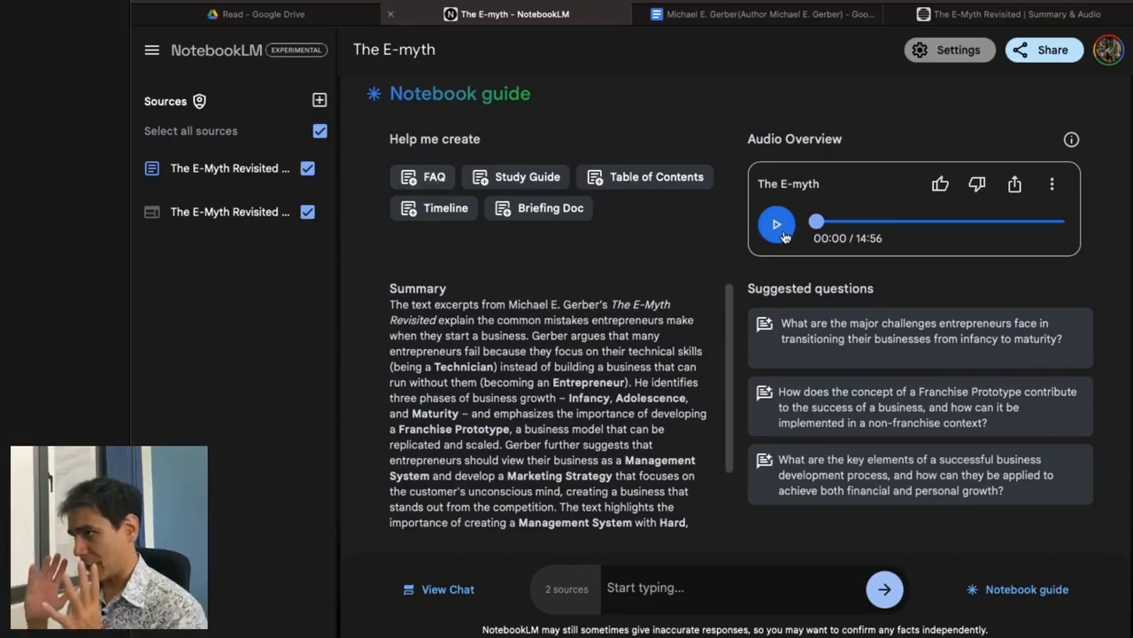
click(776, 225)
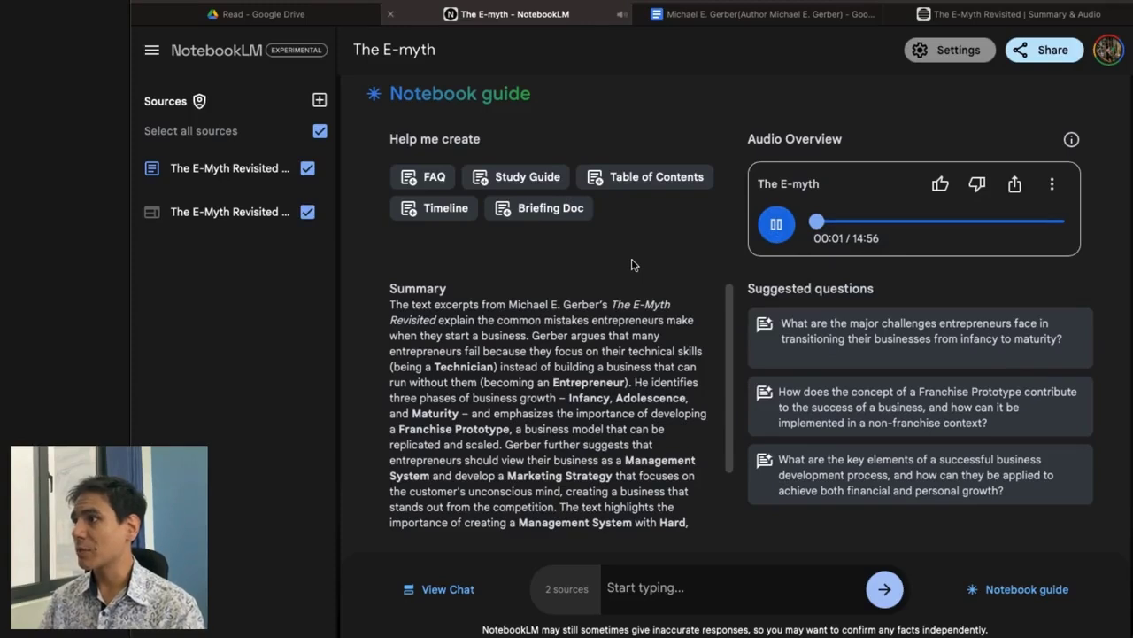
click(778, 229)
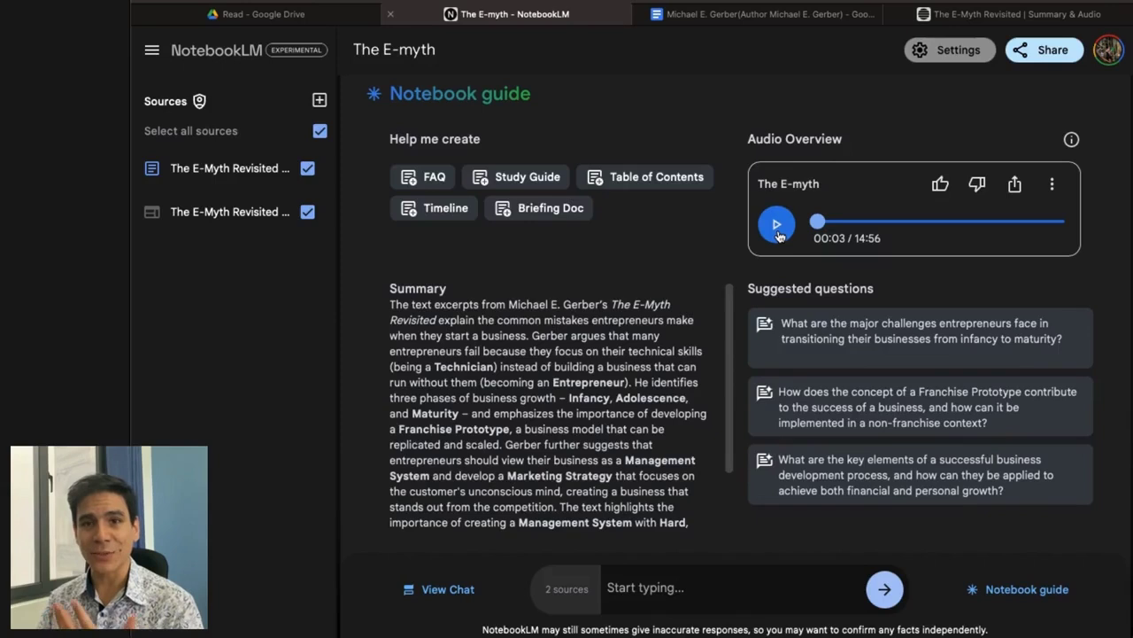
click(777, 229)
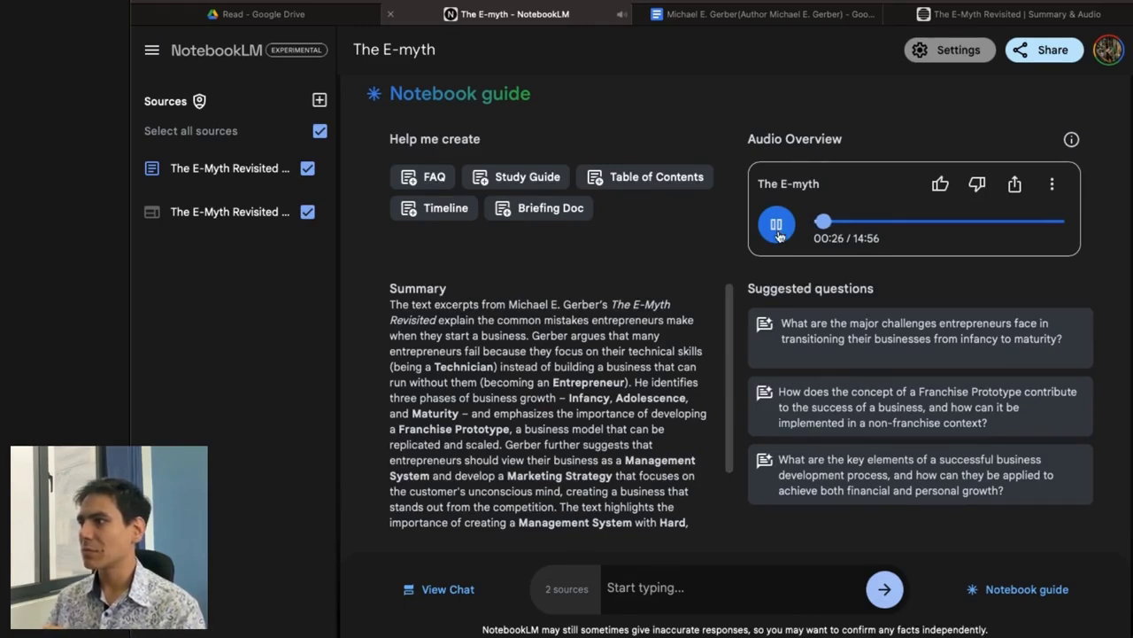
click(776, 225)
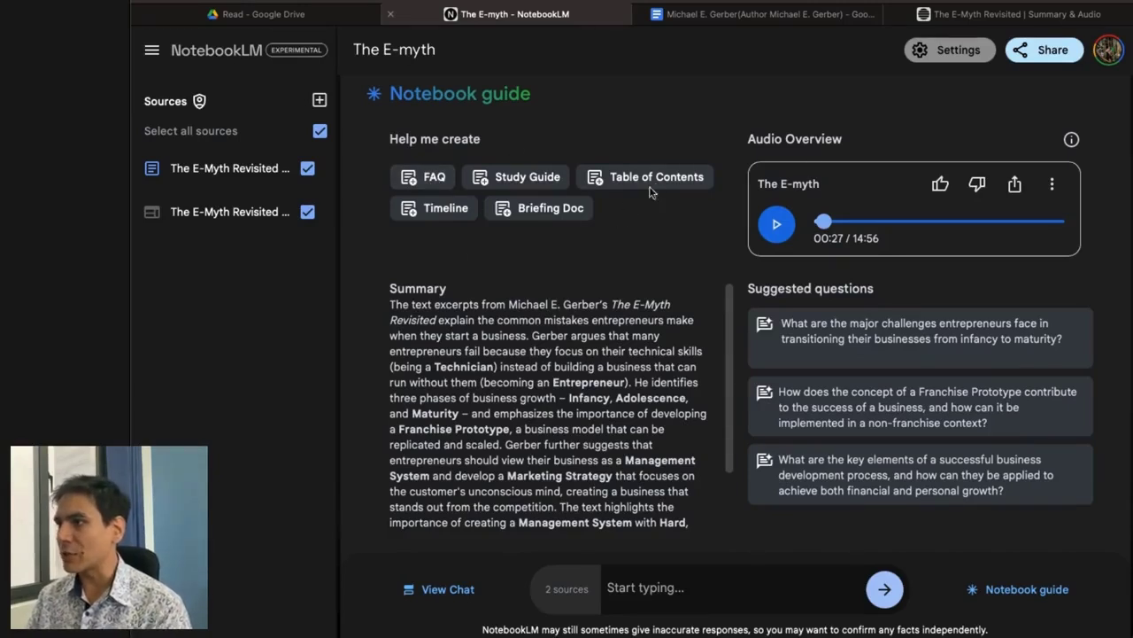
Step: Generate an FAQ note from the two sources, read it through to the last question and close it
click(432, 180)
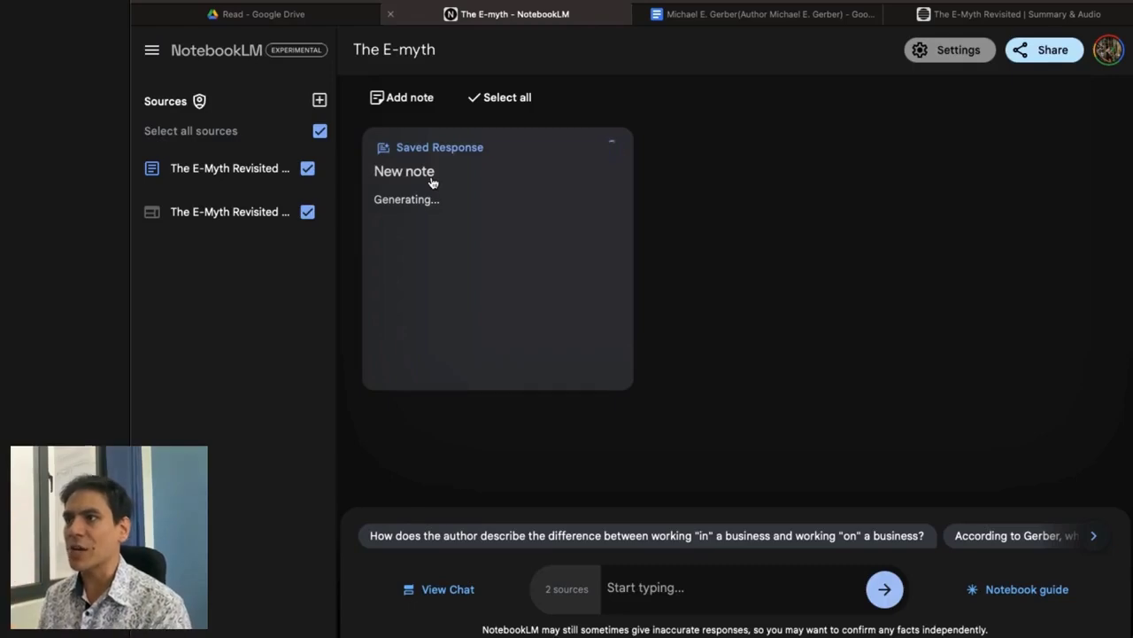
click(433, 182)
scroll(611, 387, down, 3)
scroll(611, 387, up, 3)
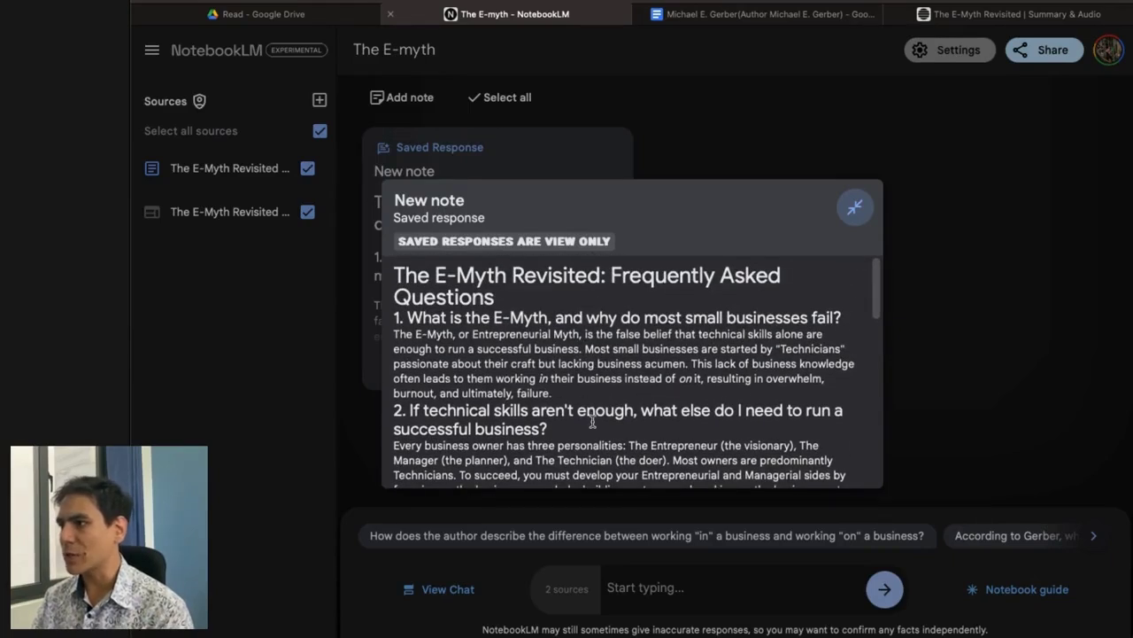
scroll(593, 420, down, 2)
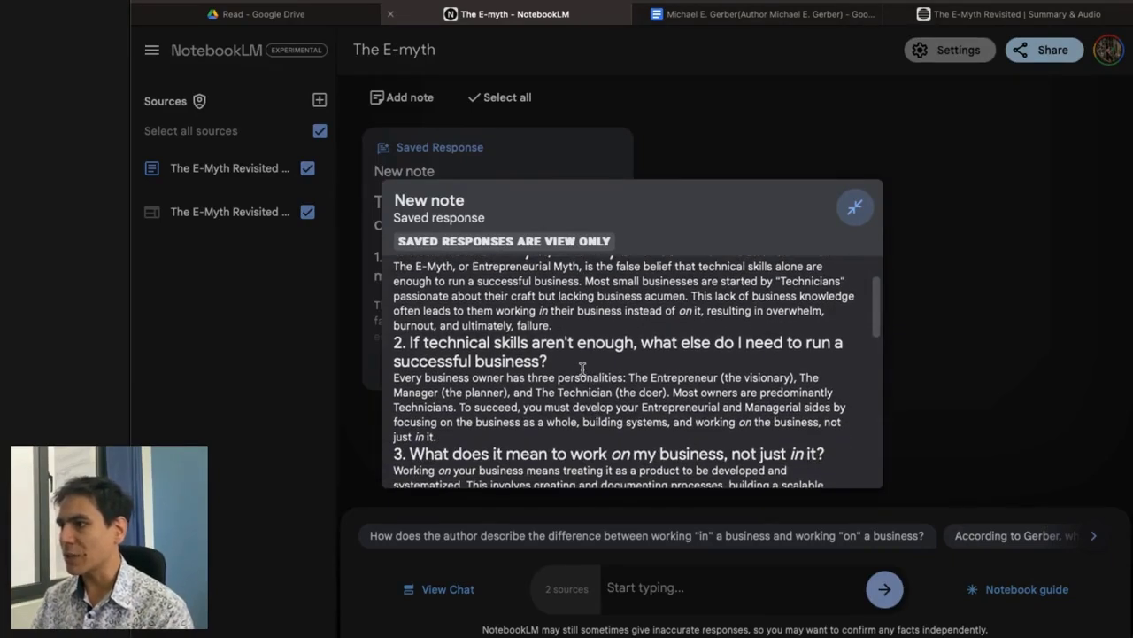
scroll(511, 379, down, 4)
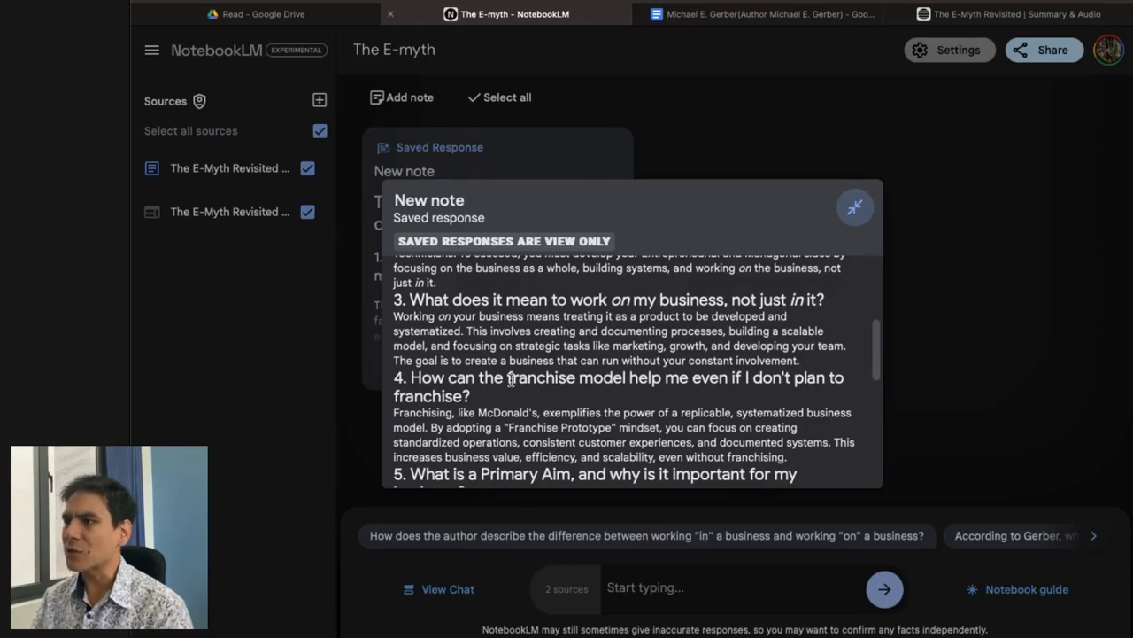
scroll(511, 379, down, 1)
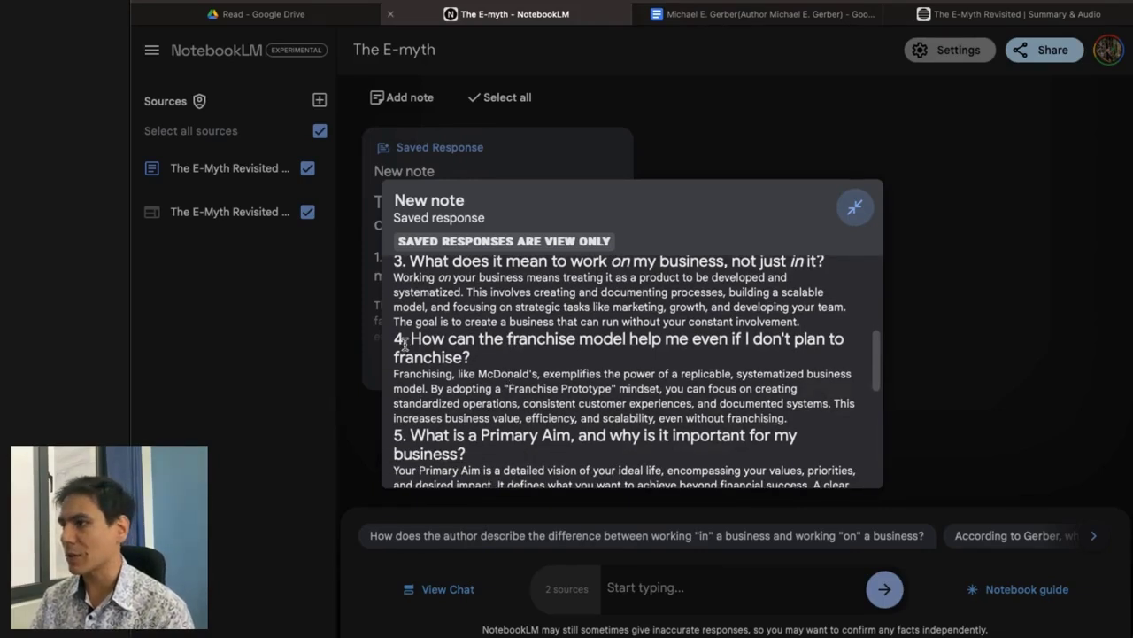
scroll(535, 440, down, 5)
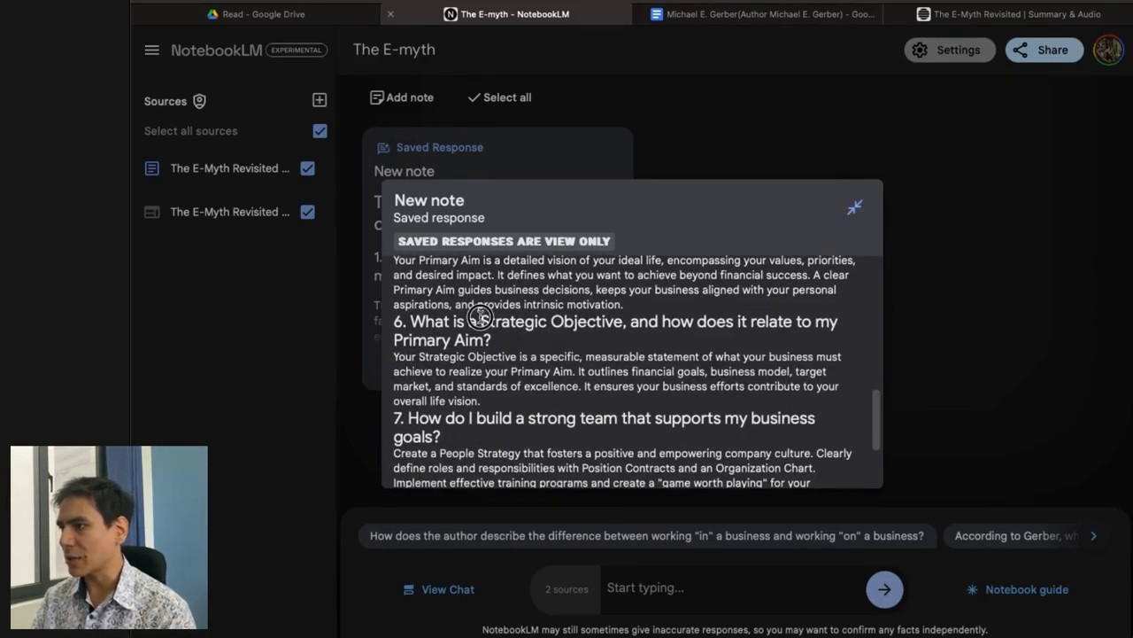
drag(478, 320, 629, 322)
scroll(603, 377, down, 3)
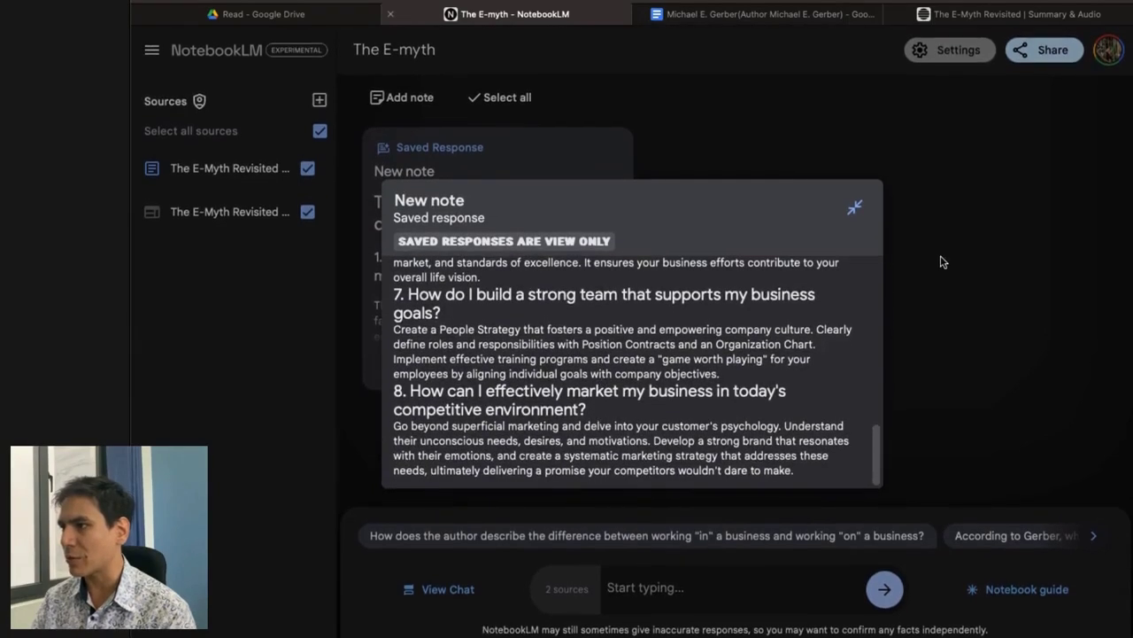
click(941, 261)
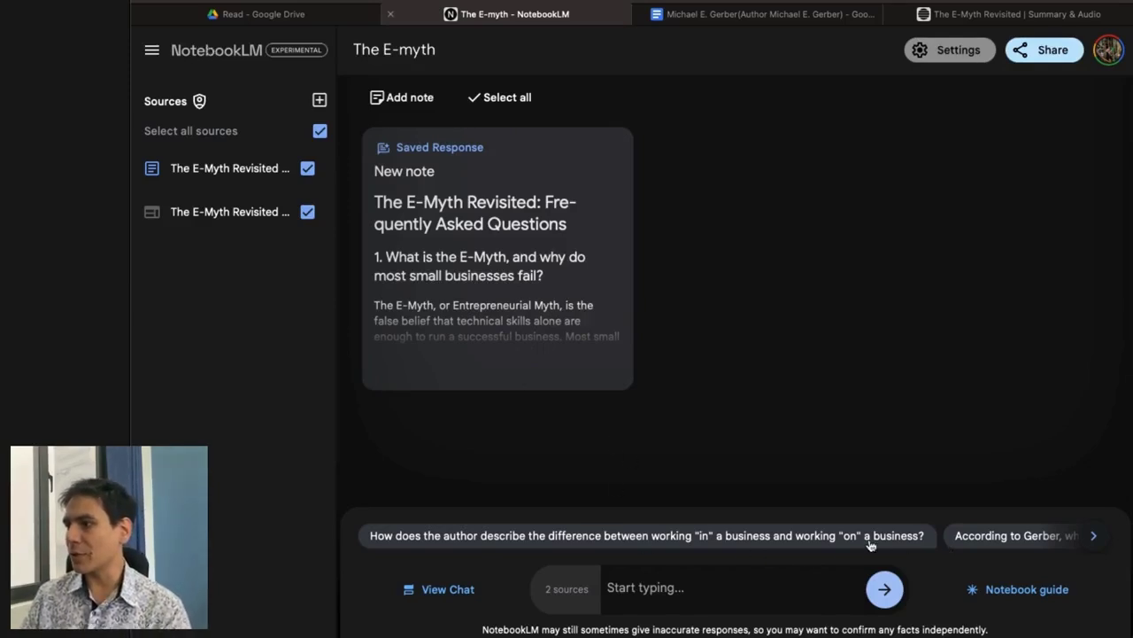
Step: Ask the chat "Please list down all the important concepts of the book"
click(623, 590)
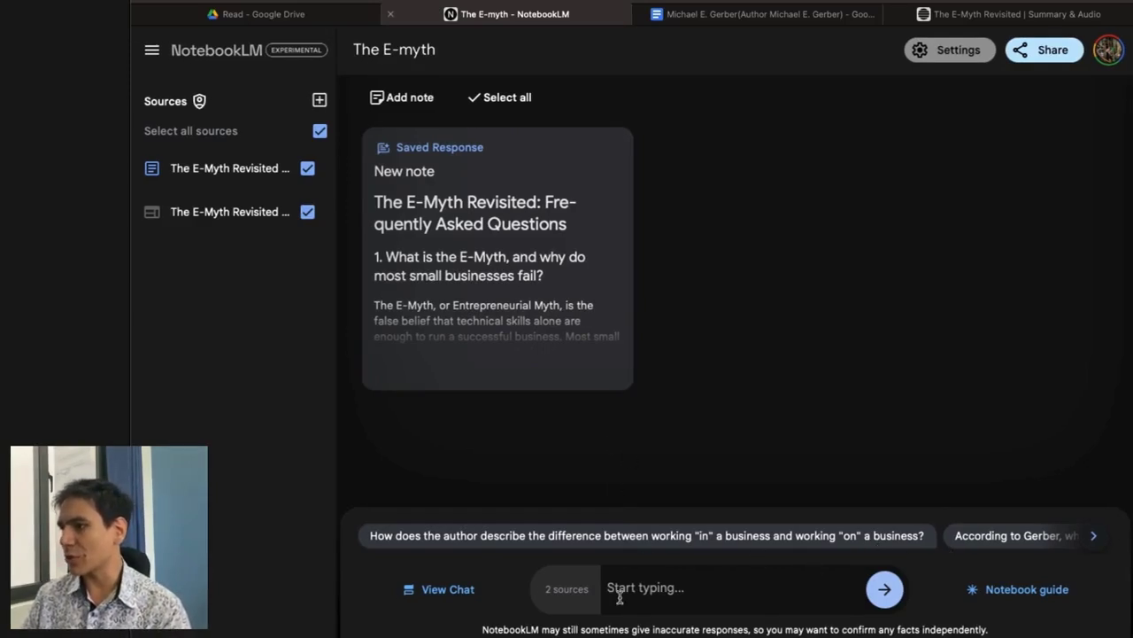
click(620, 597)
text(Please l)
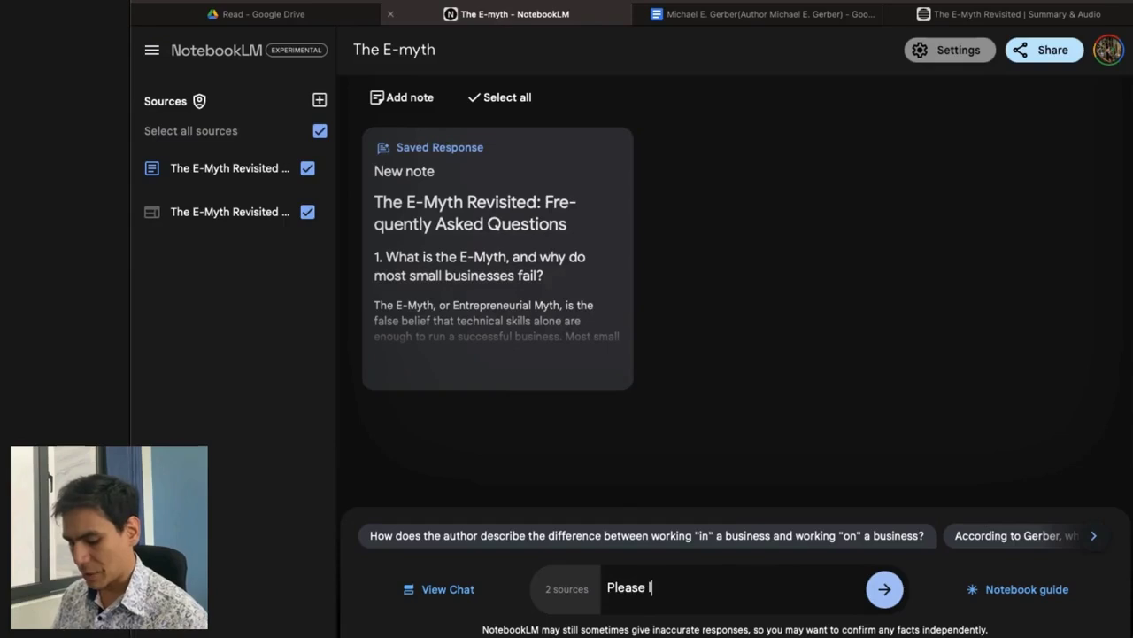
text(ist down al)
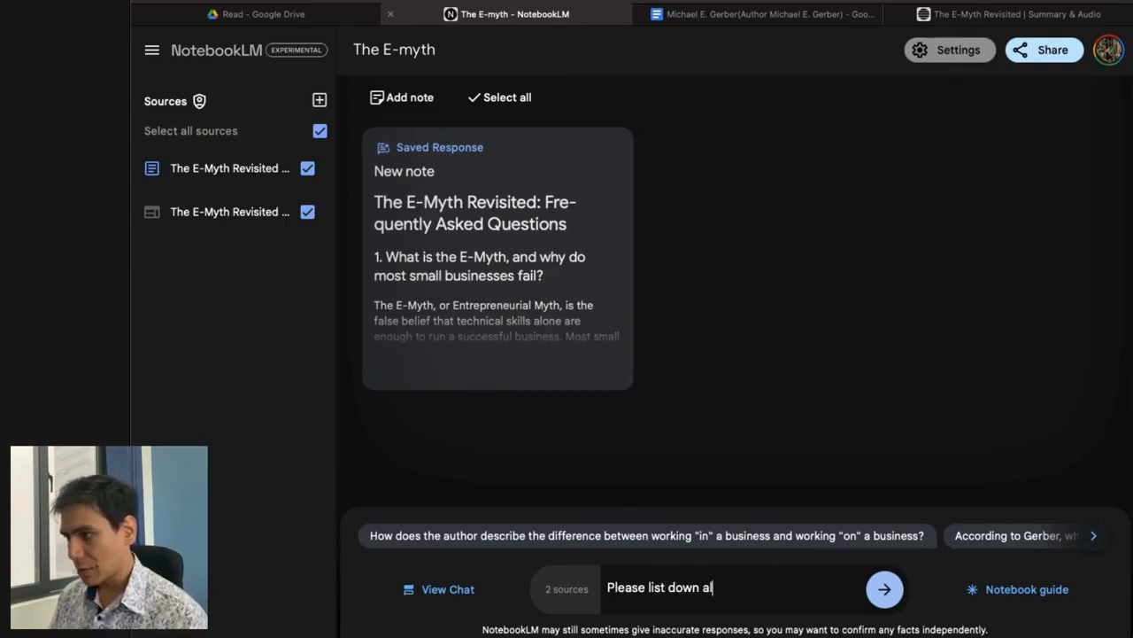
text(l the importan)
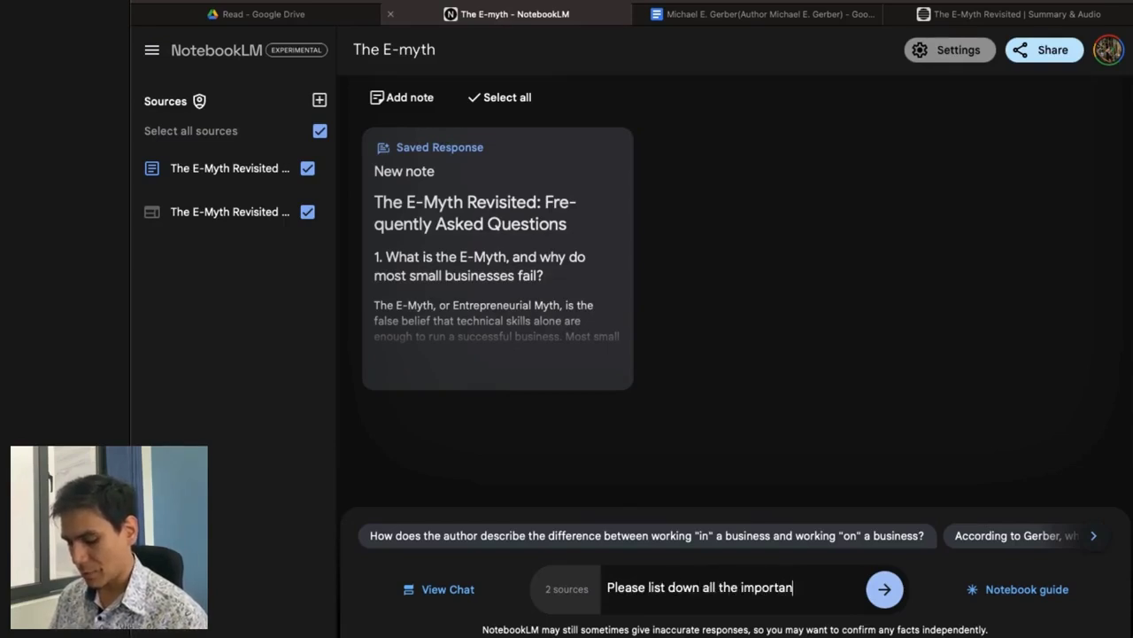
text(t com)
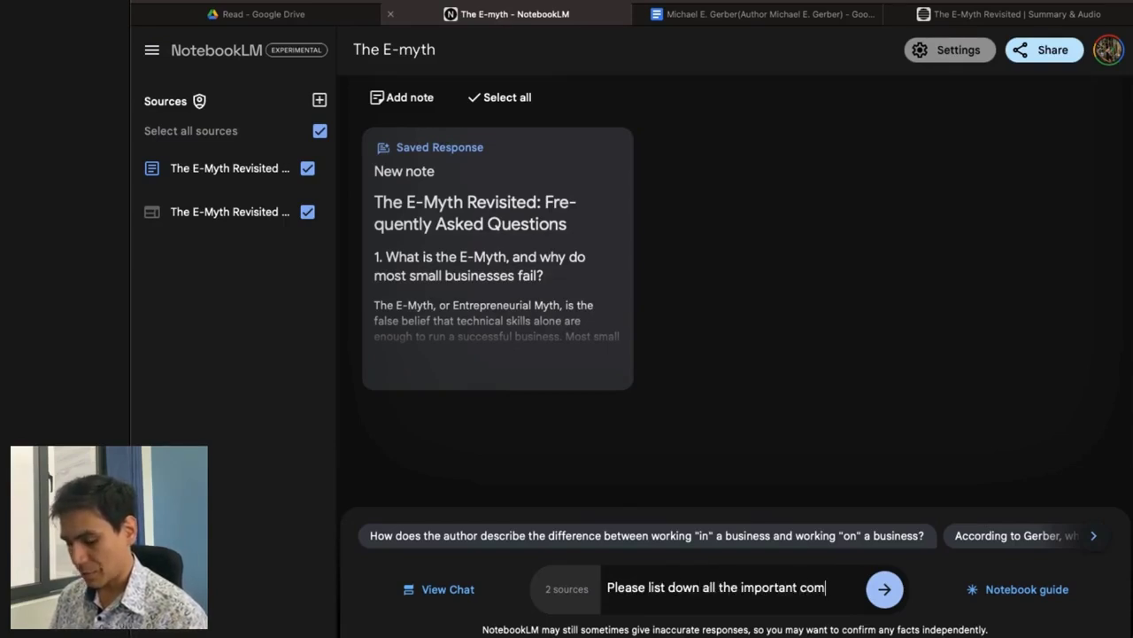
key(BackSpace)
text(ncepts of the b)
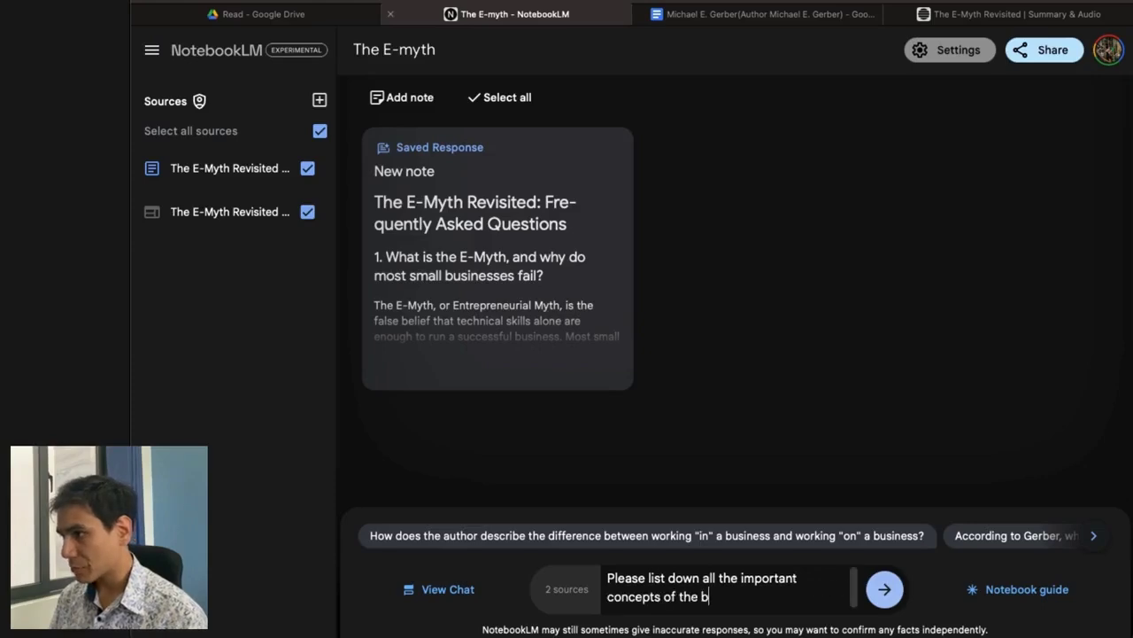
text(ook)
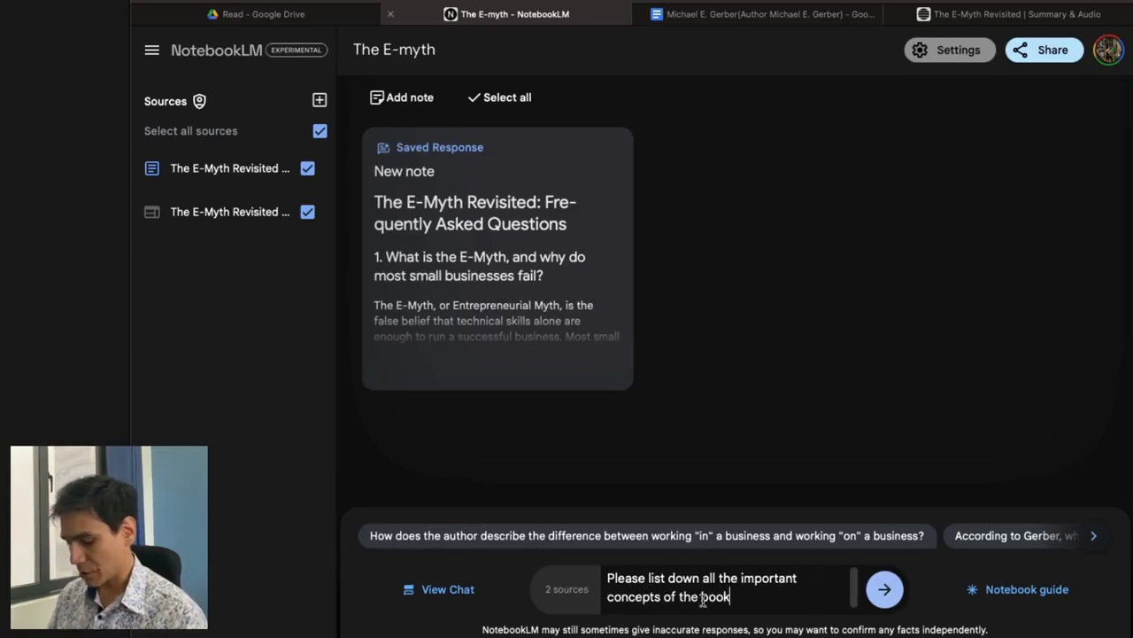
click(883, 589)
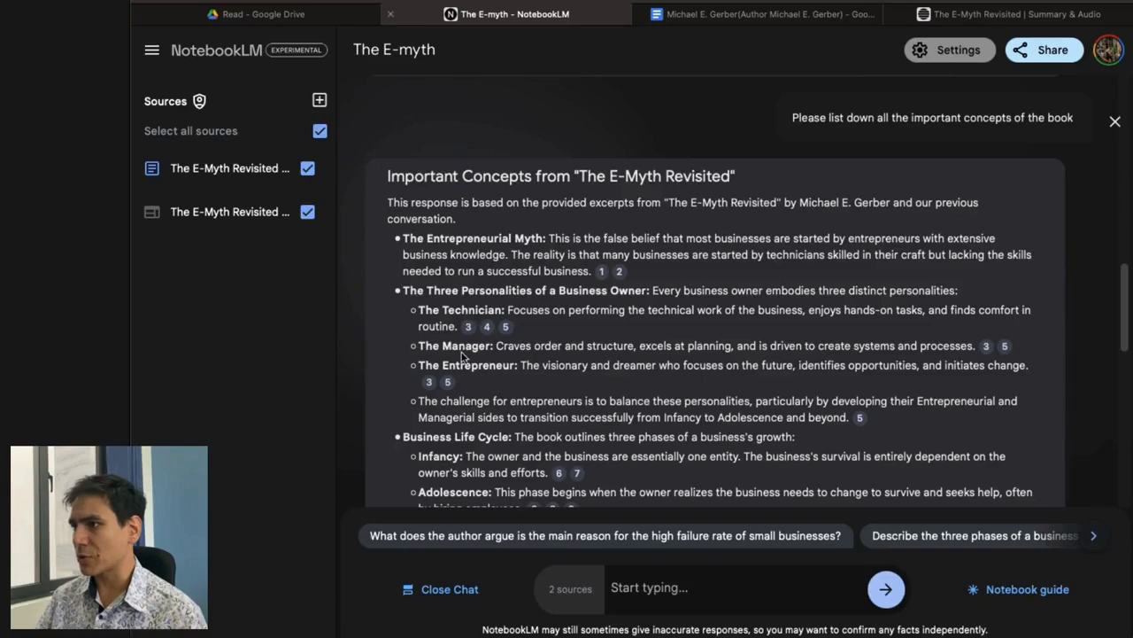
Step: Read through the answer on the book's important concepts and save it to a note
scroll(471, 380, down, 2)
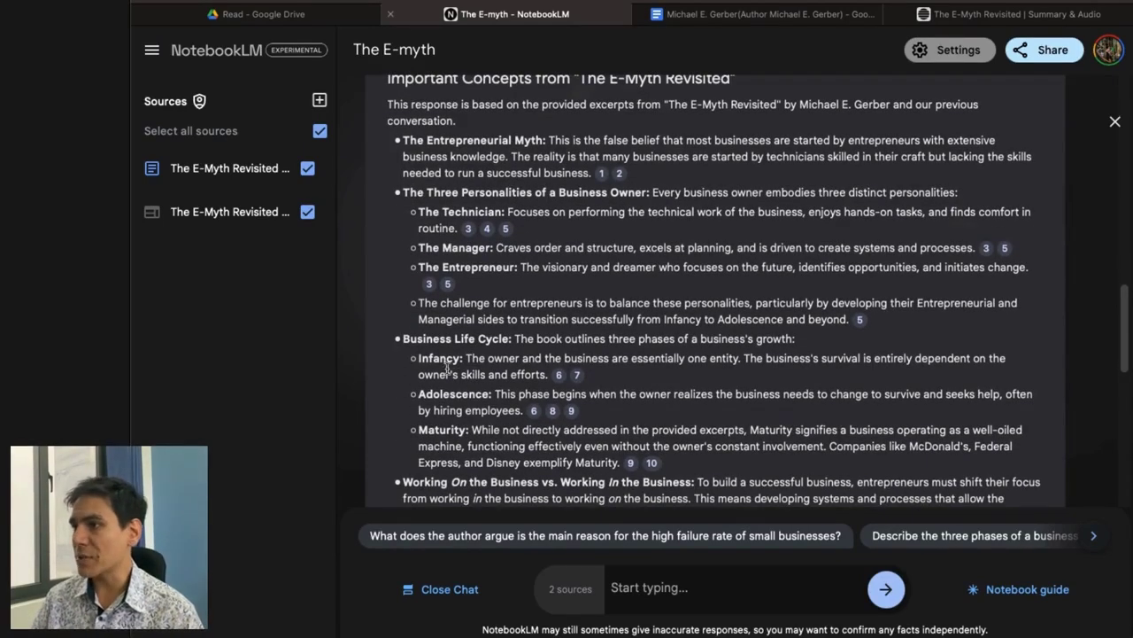
scroll(450, 426, down, 2)
scroll(450, 426, down, 1)
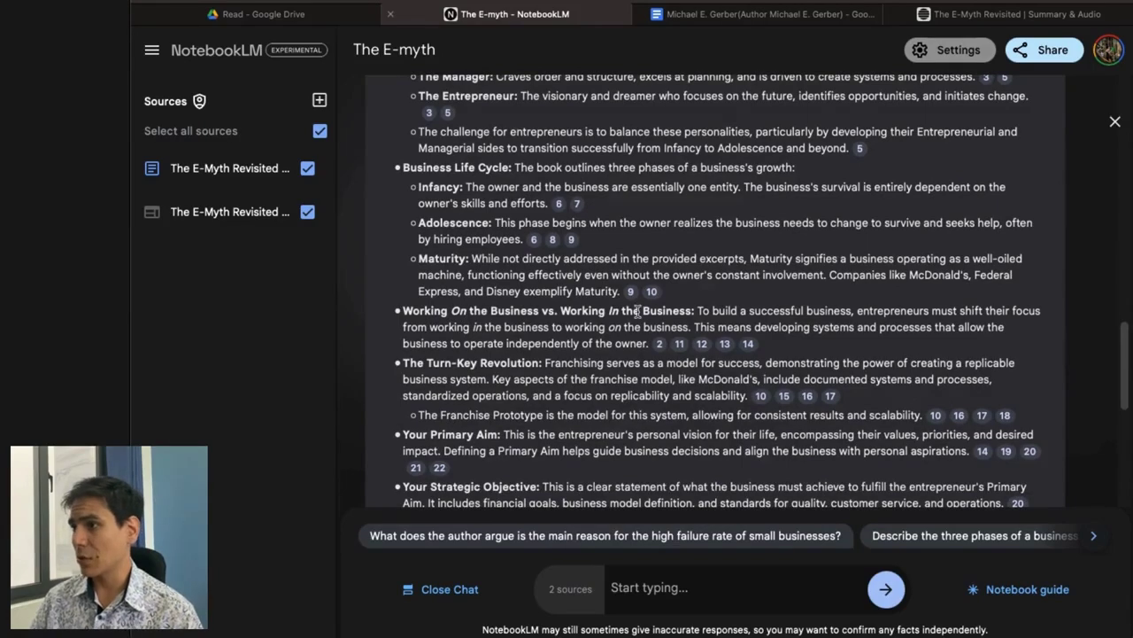
scroll(659, 315, down, 2)
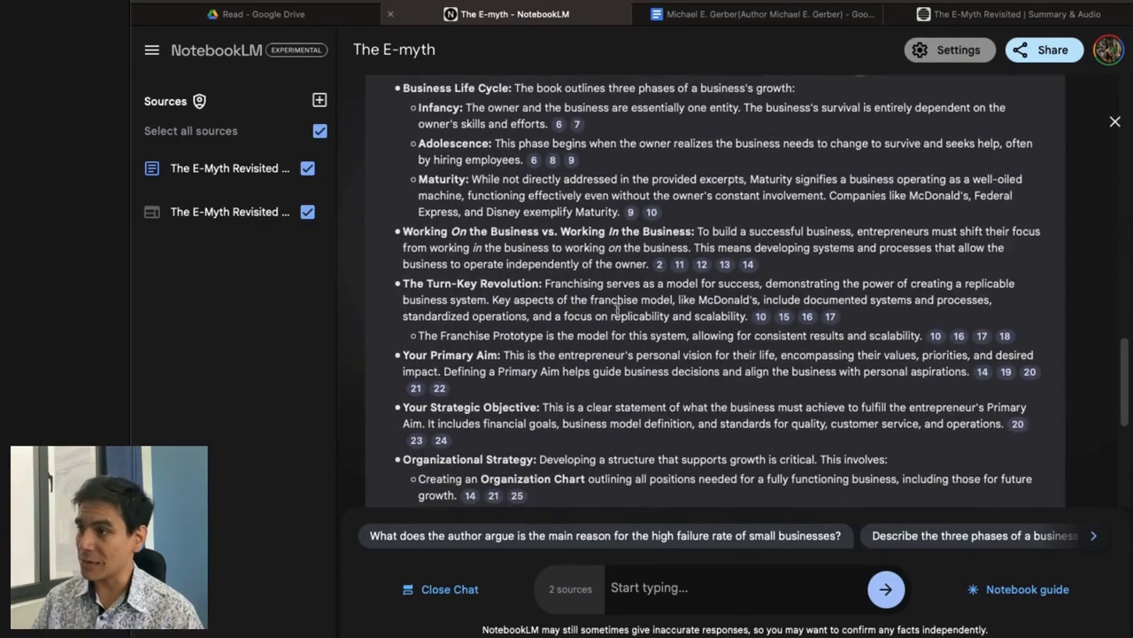
scroll(479, 350, down, 8)
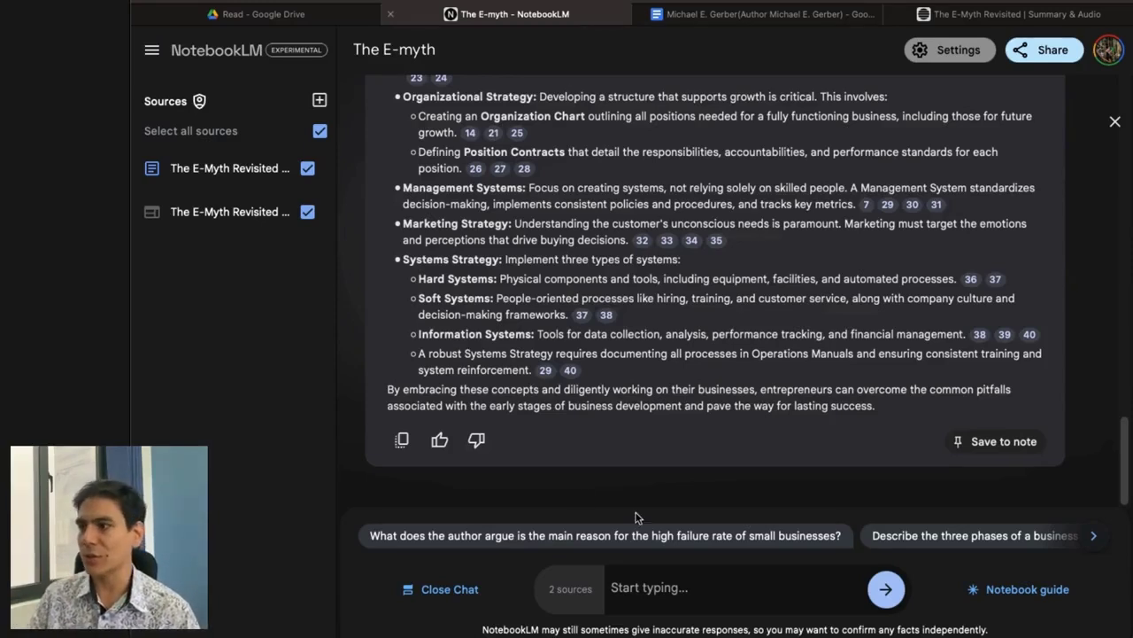
click(1017, 442)
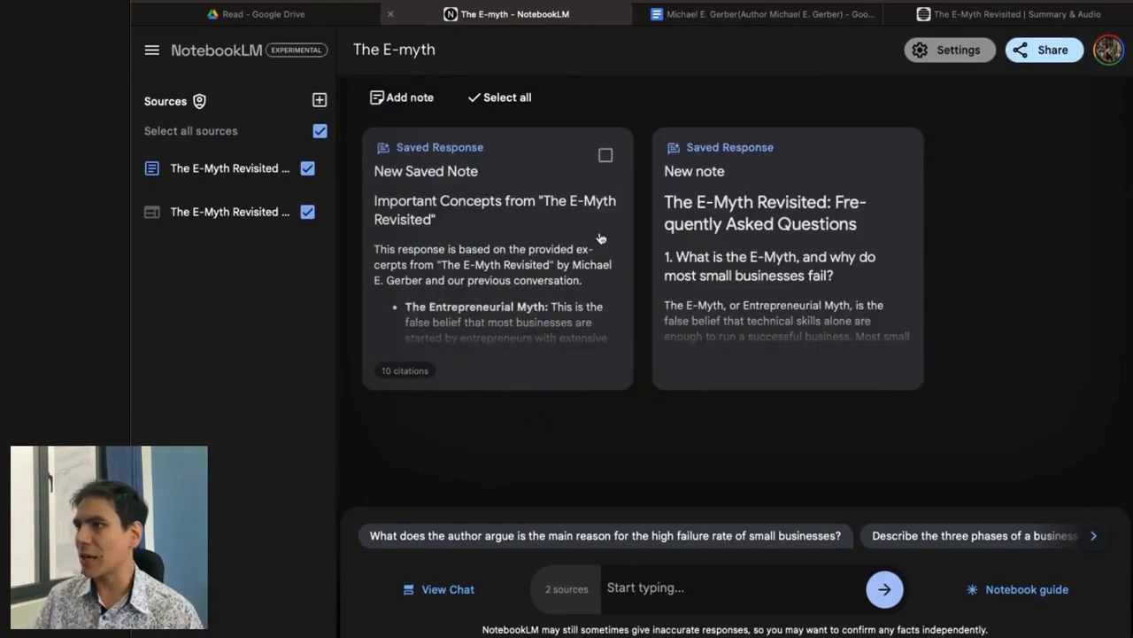
Step: Select both saved notes to view the actions offered for them, and clear the selection again
click(604, 158)
click(892, 158)
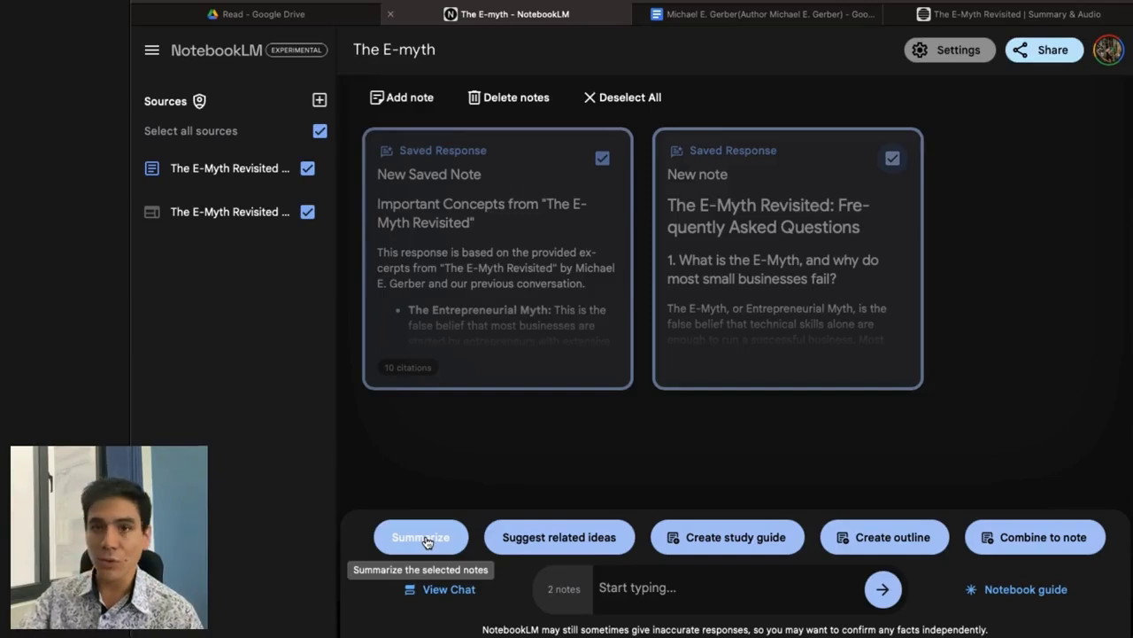
click(611, 99)
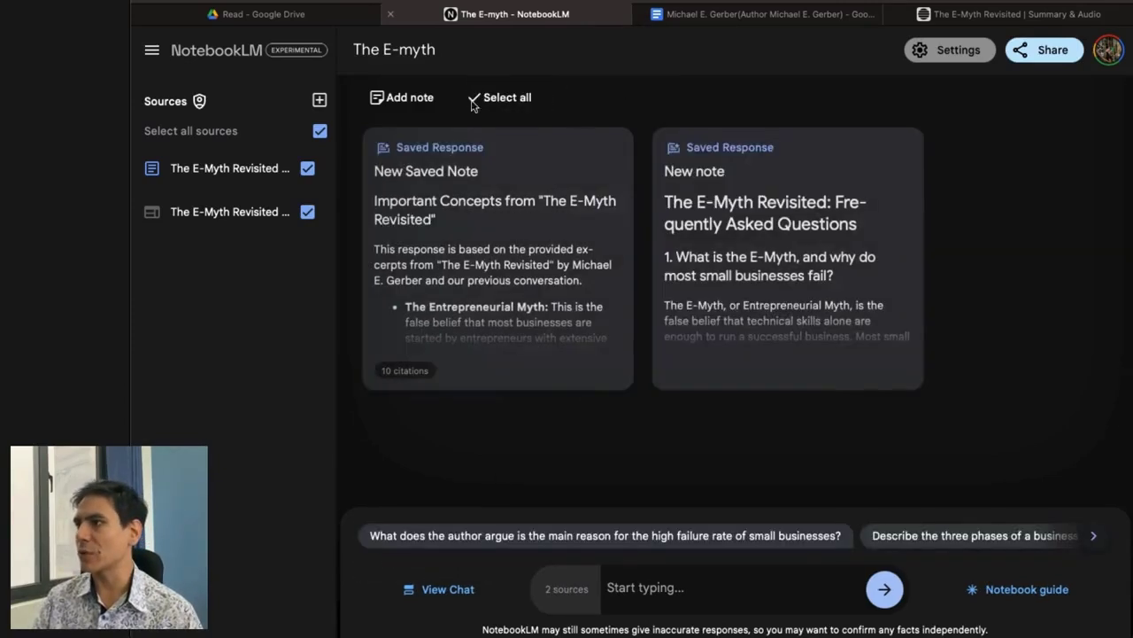
Step: Open The Extra Mile notebook and ask the chat "Please list down possible improvements to questions and answers you could find on all the selected sources"
click(226, 55)
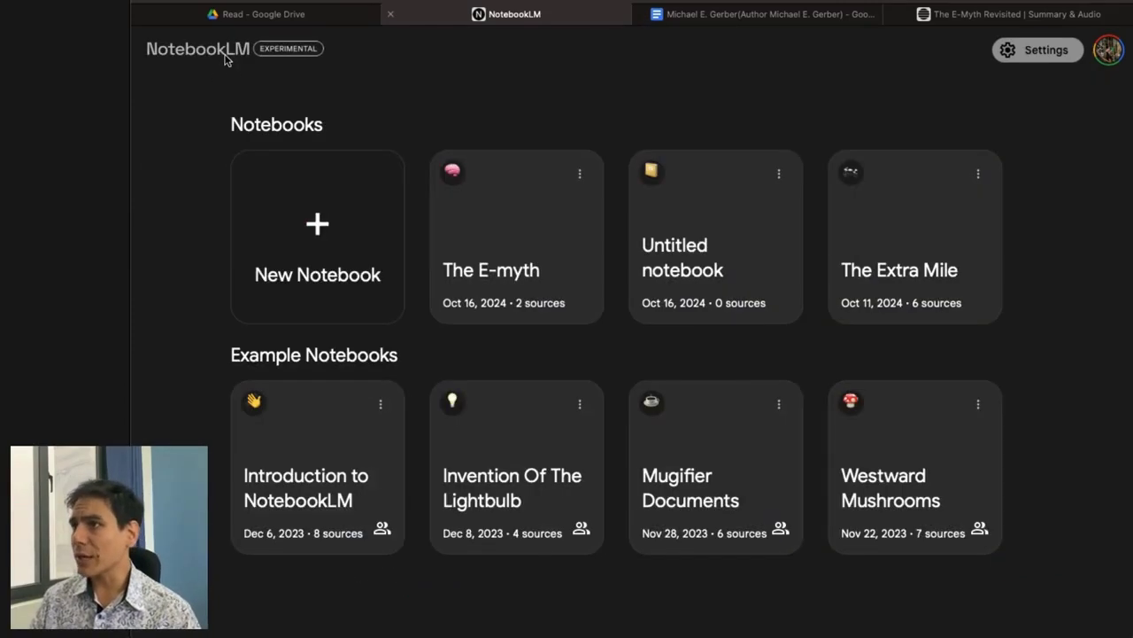
click(943, 264)
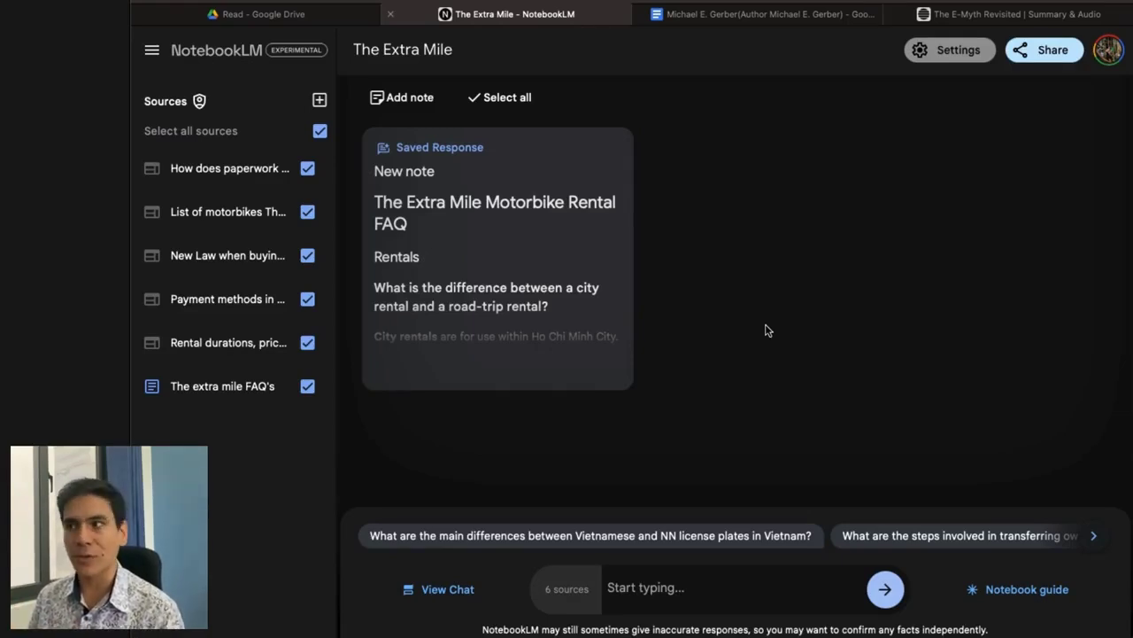
click(682, 591)
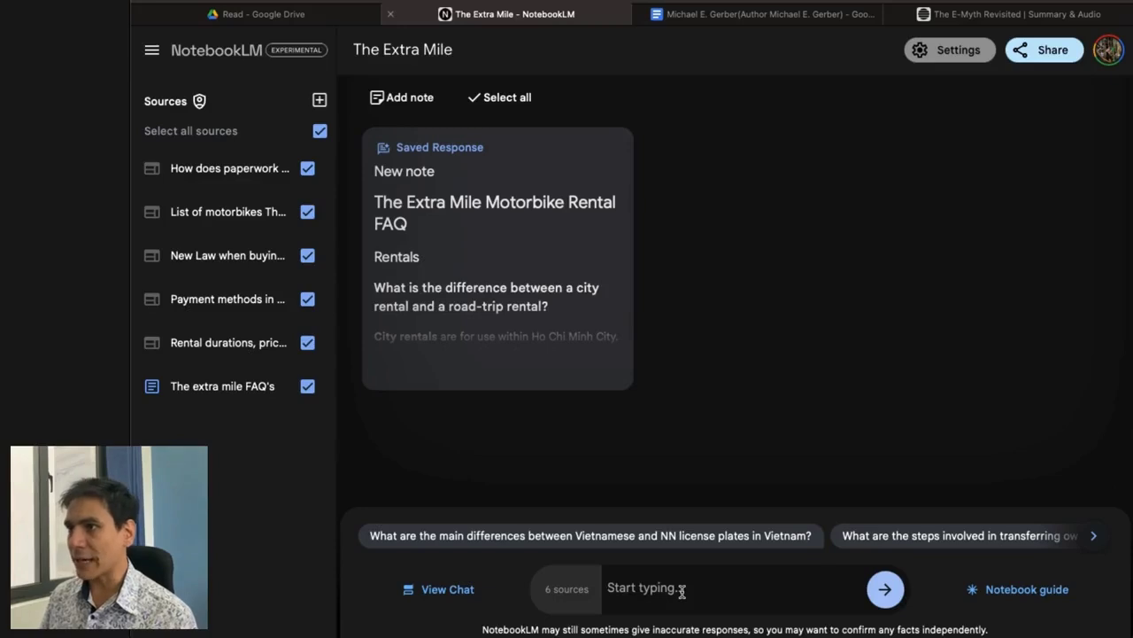
text(Please l)
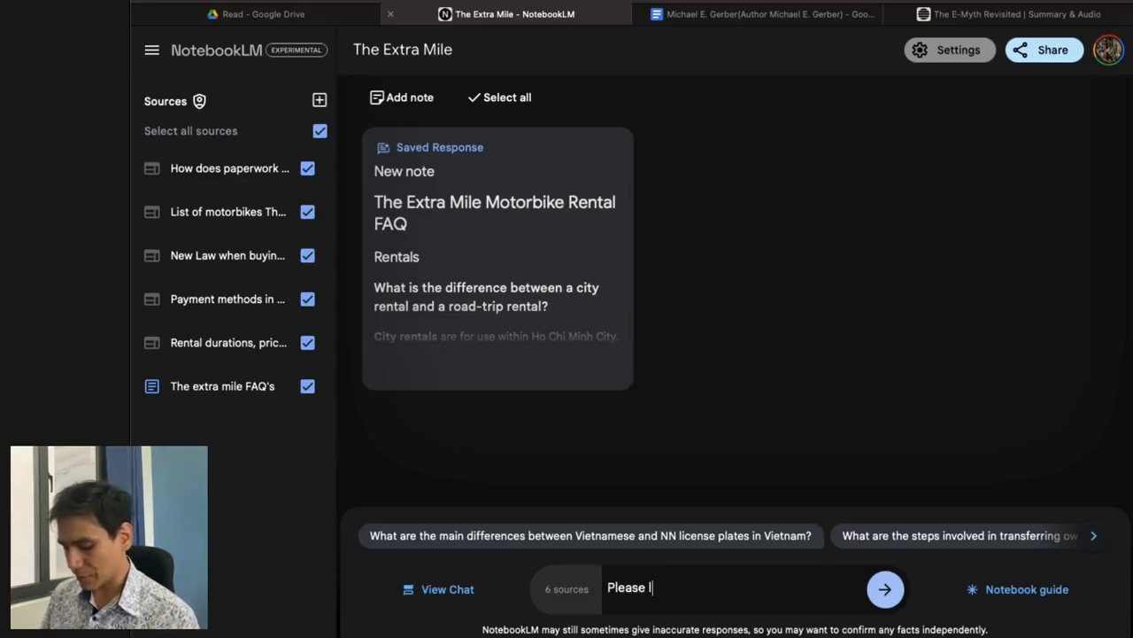
text(ist down possib)
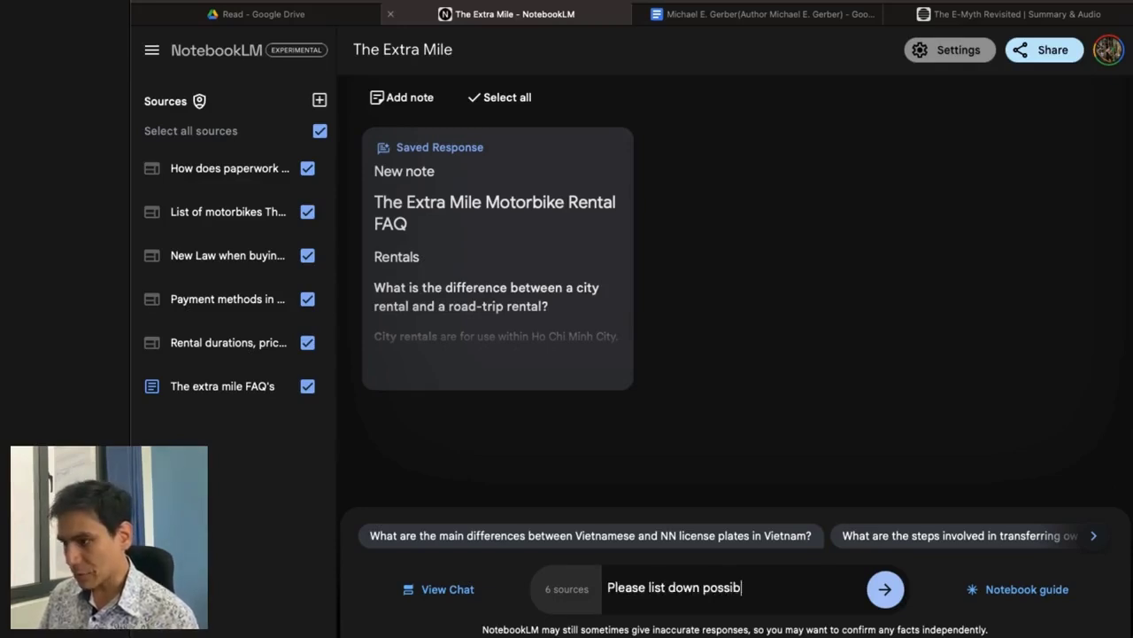
text(le improvements to )
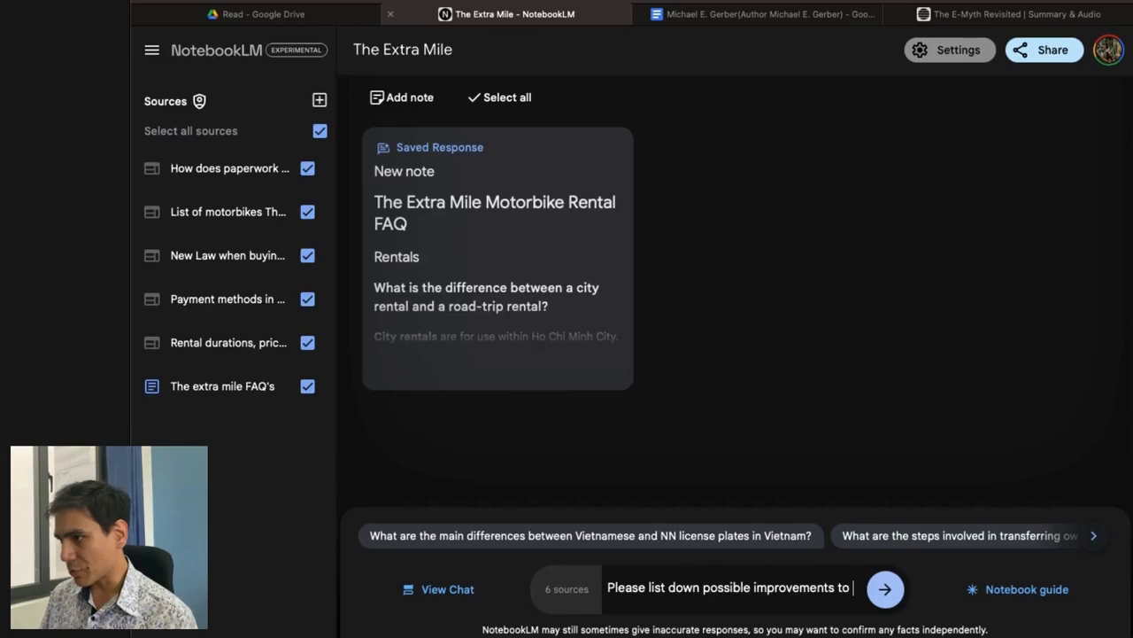
text(questions and ans)
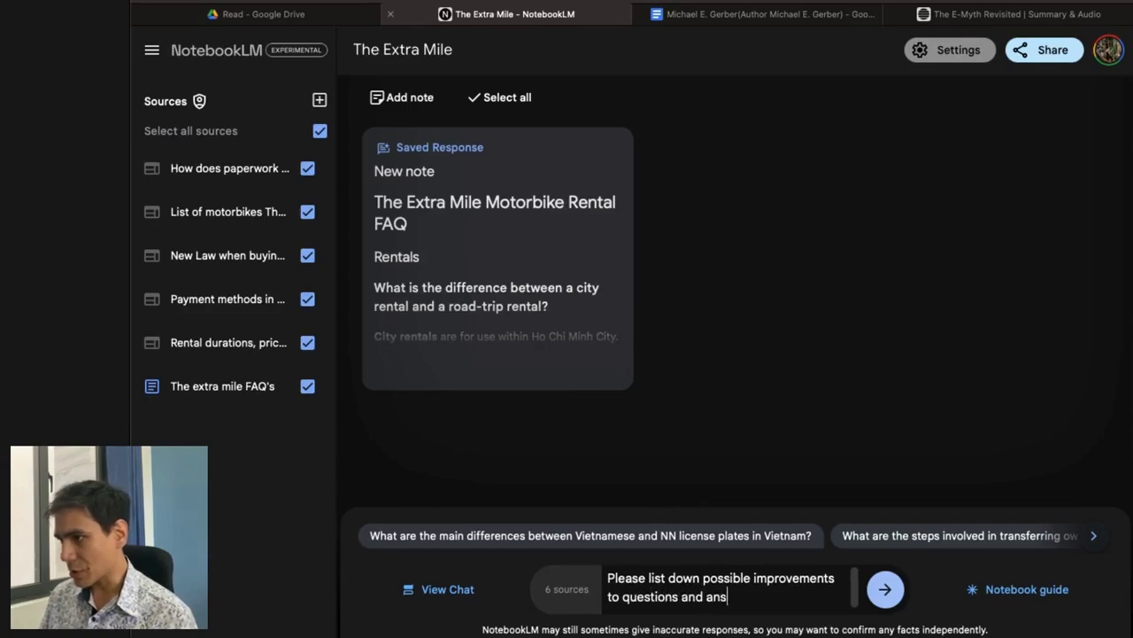
text(wers you cou)
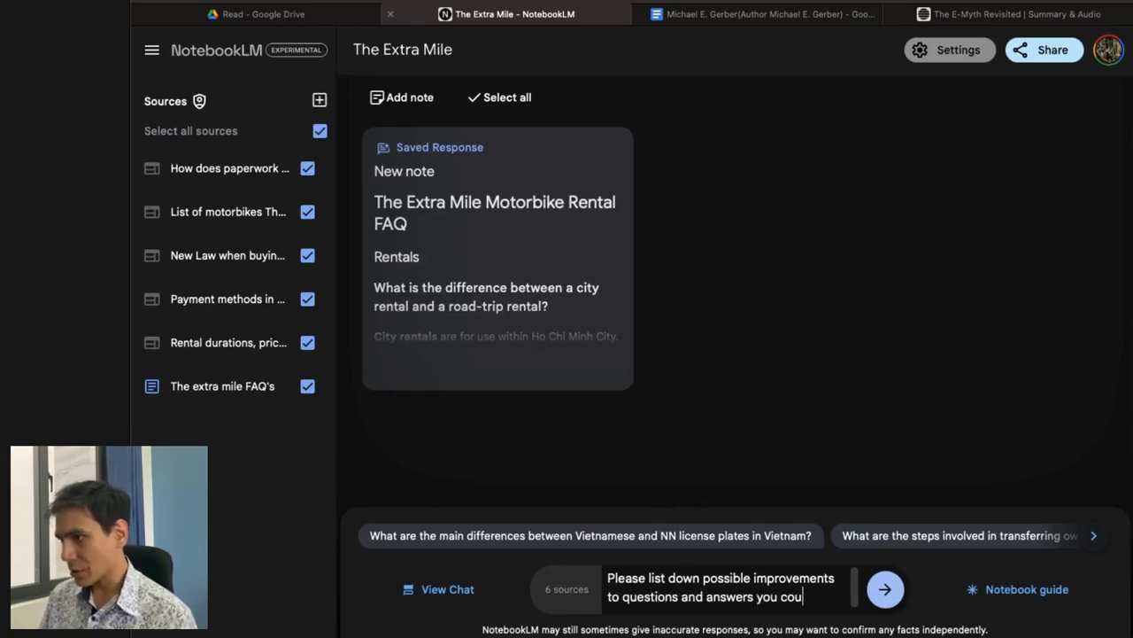
text(ld find on all )
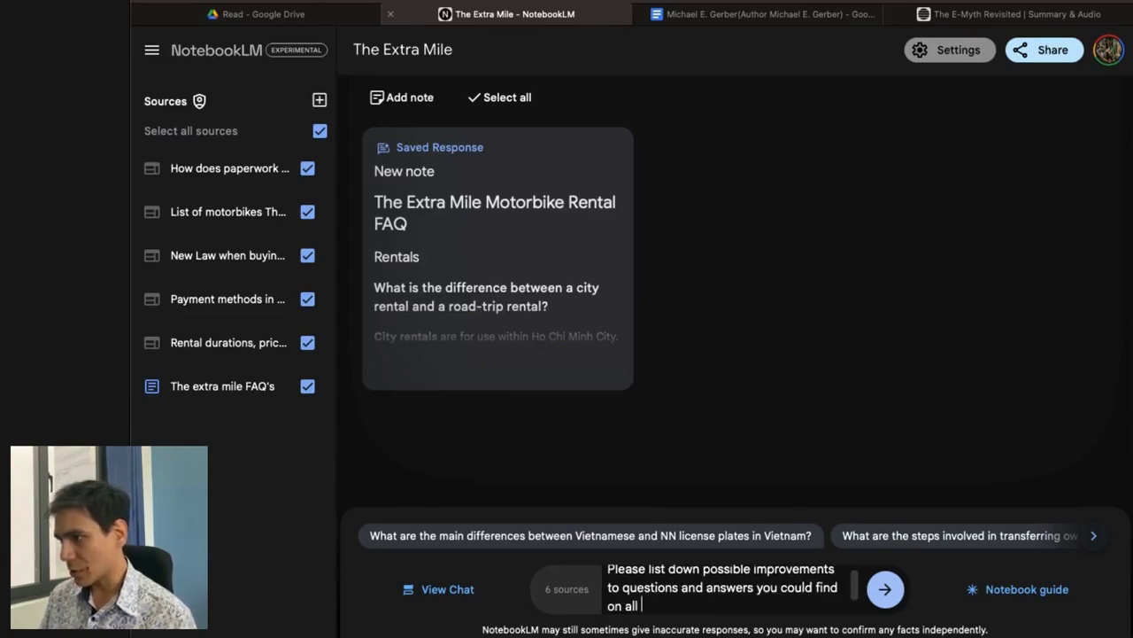
text(the selected socice)
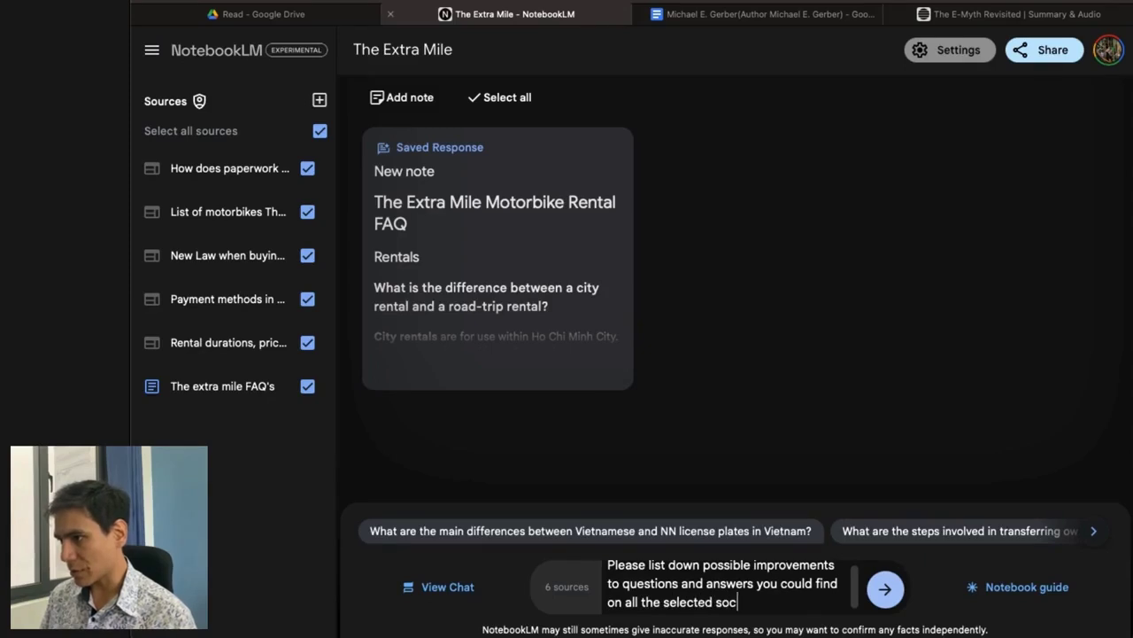
key(BackSpace)
key(BackSpace)
key(BackSpace)
key(BackSpace)
text(urces)
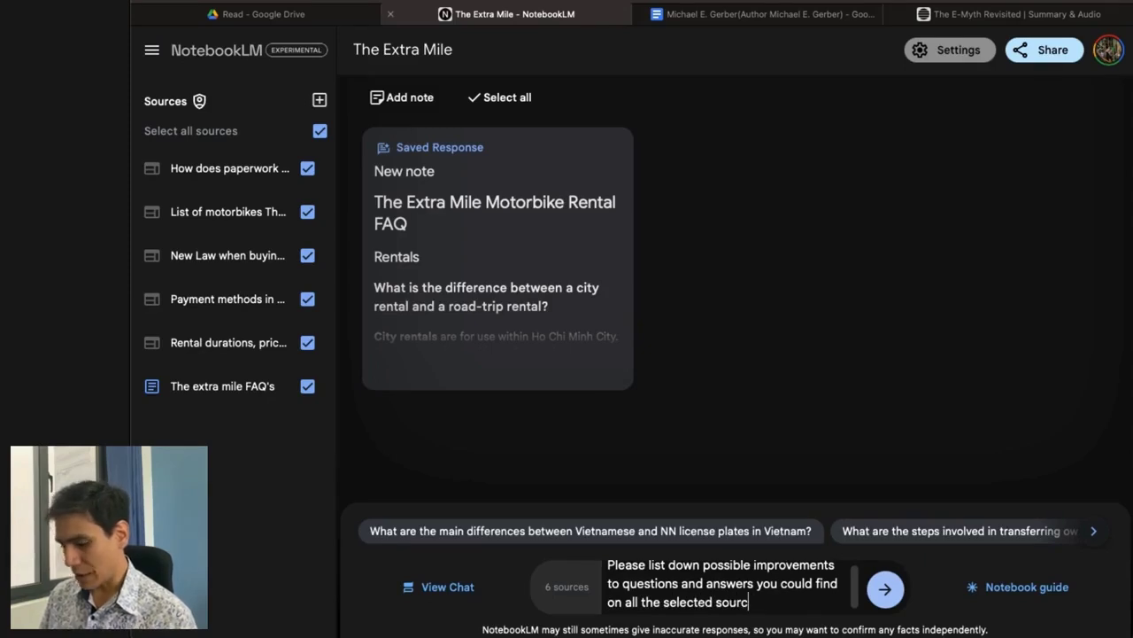
key(Return)
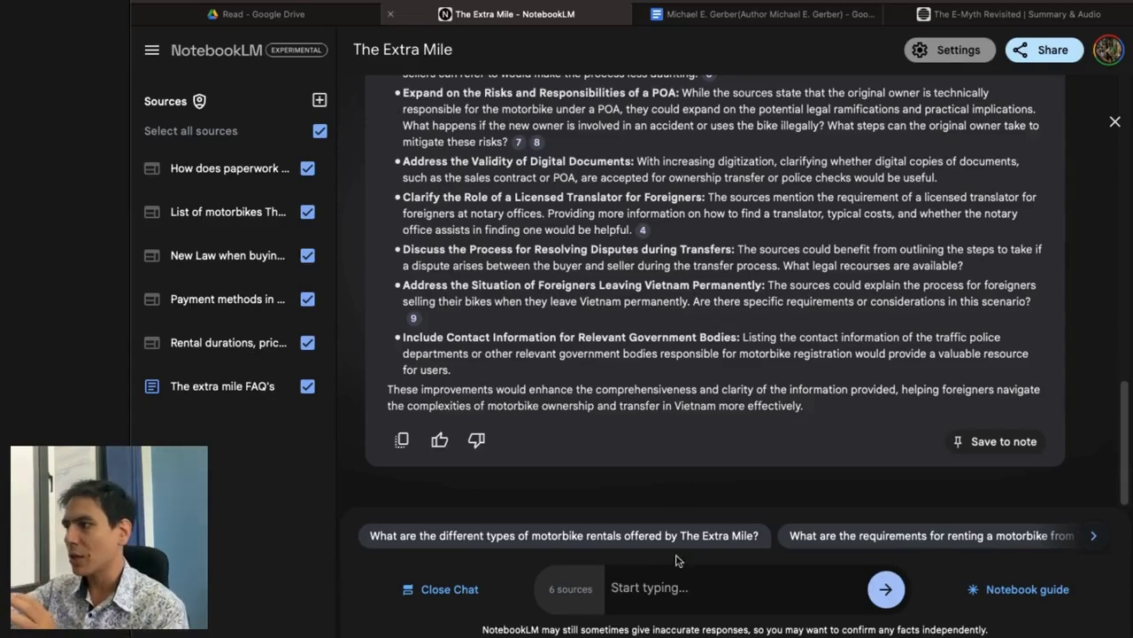
Step: Read the answer's suggested improvements from its start, covering license plate types, visa expiration, "coffee money" and the breakdown of transfer costs
scroll(677, 449, up, 4)
scroll(677, 449, up, 2)
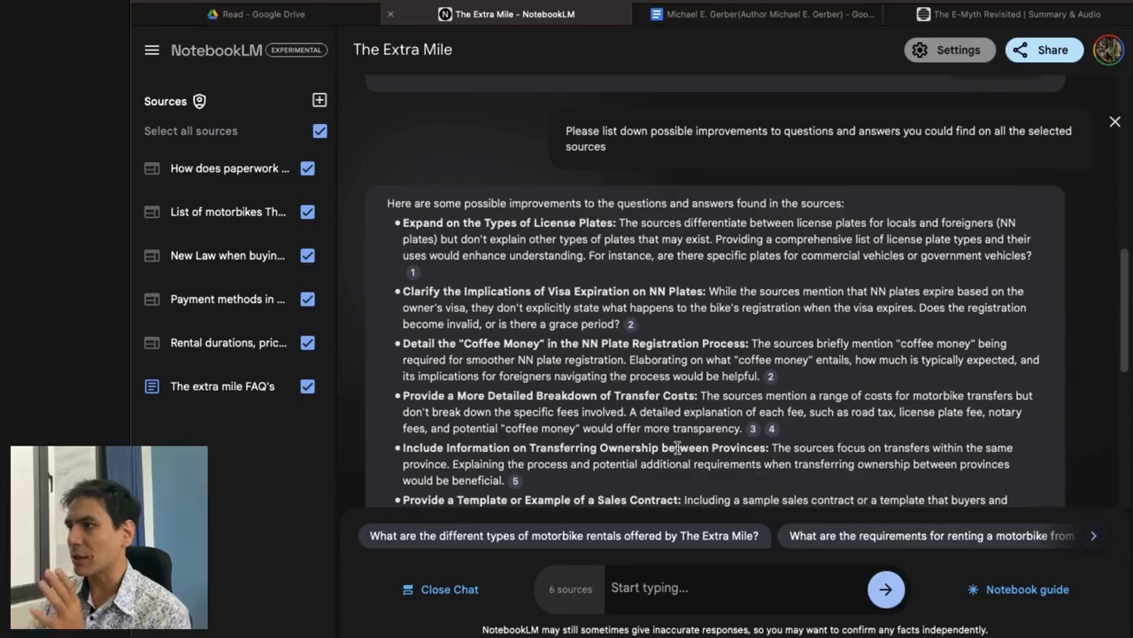
scroll(677, 449, down, 1)
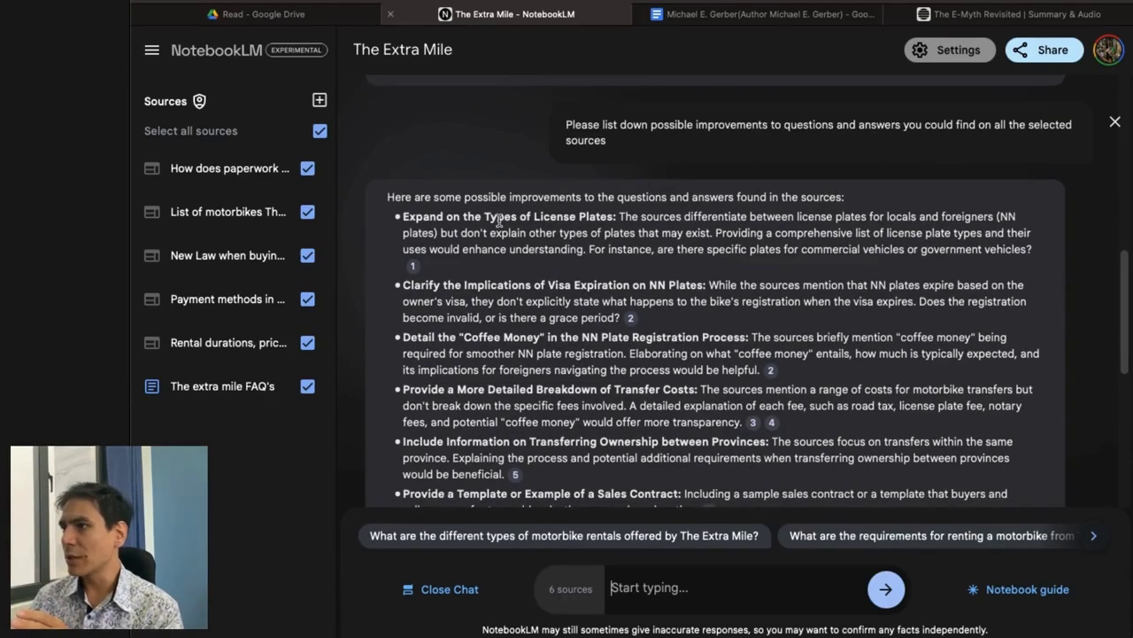
drag(619, 217, 680, 250)
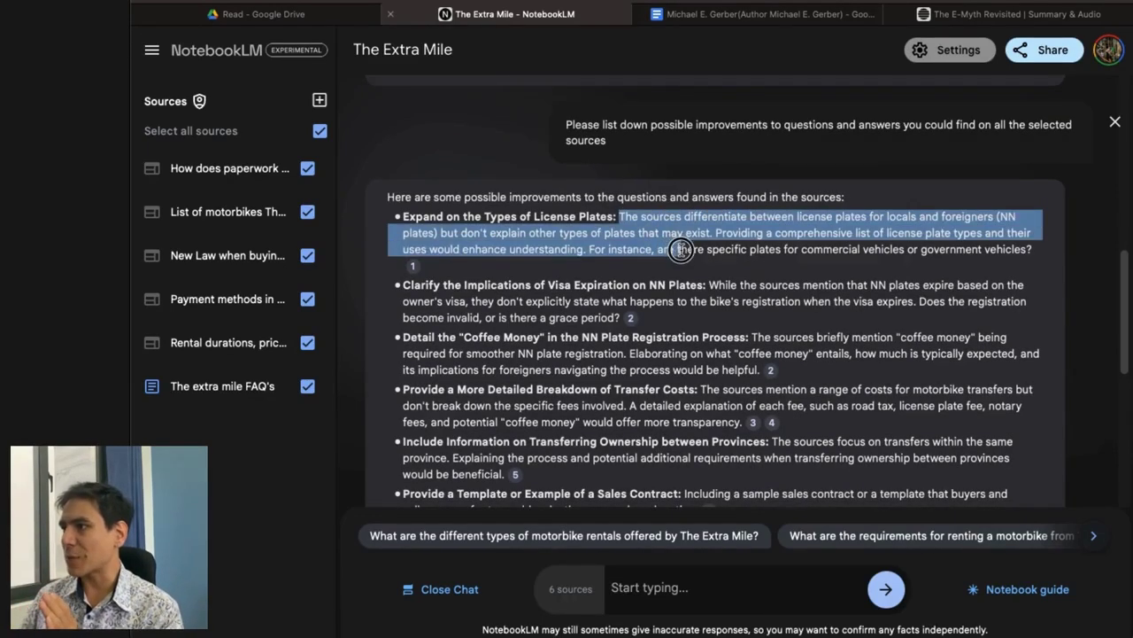
click(777, 248)
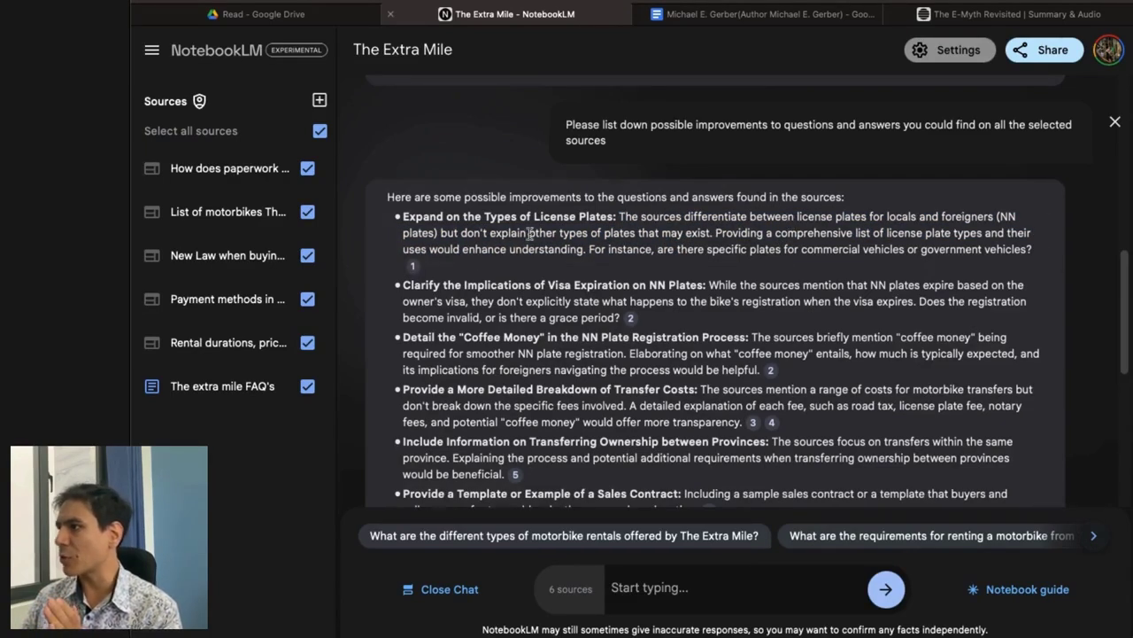
drag(711, 231, 534, 231)
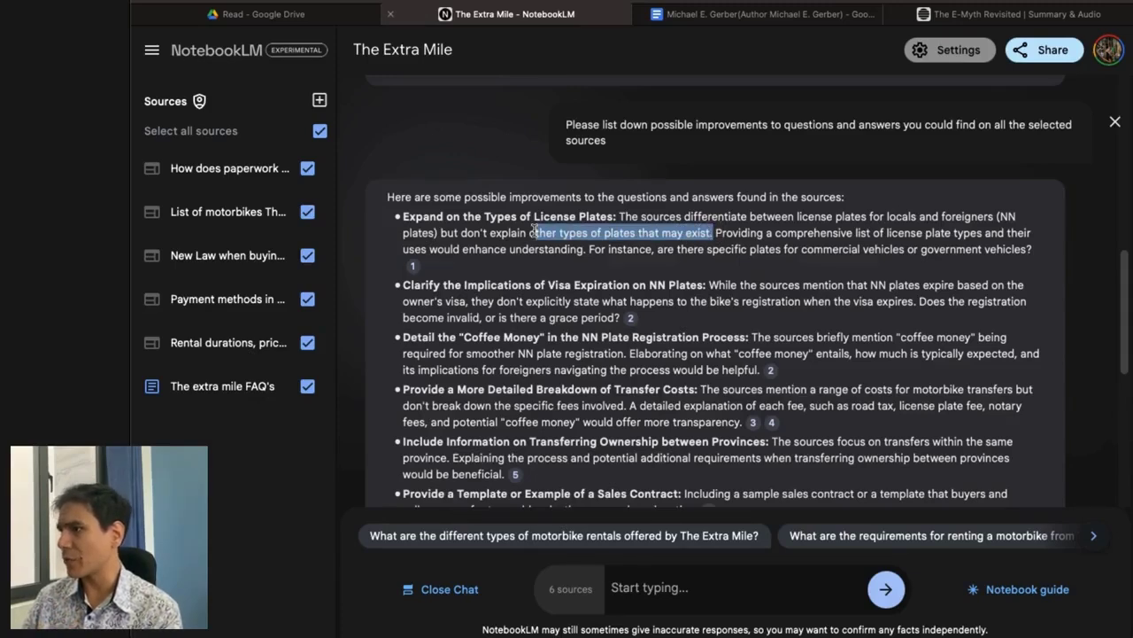
scroll(533, 230, down, 3)
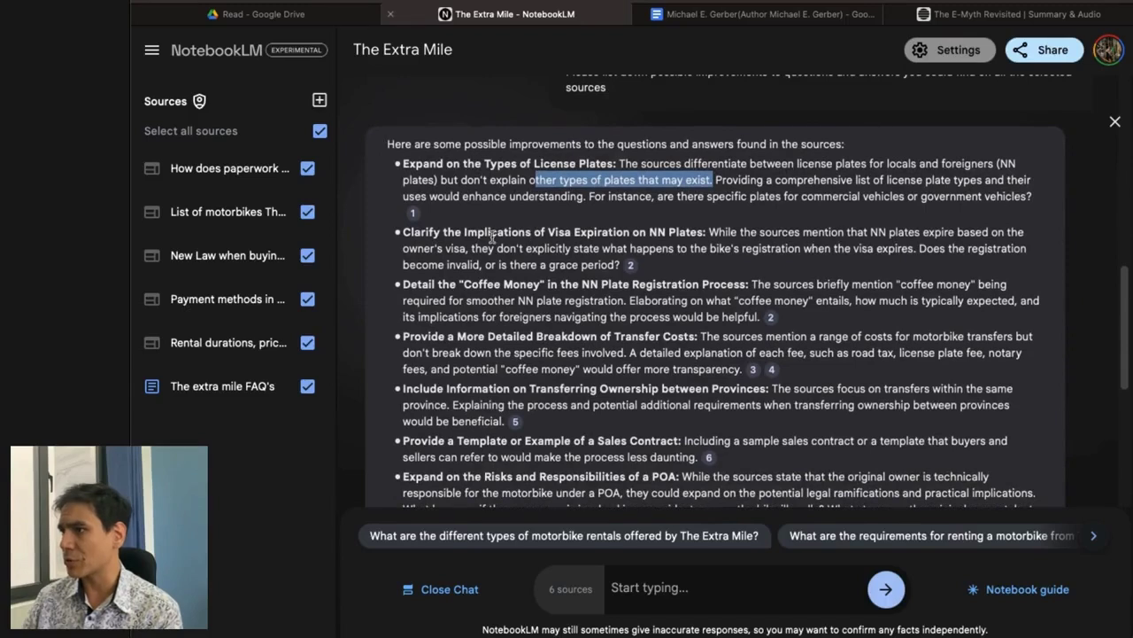
click(491, 236)
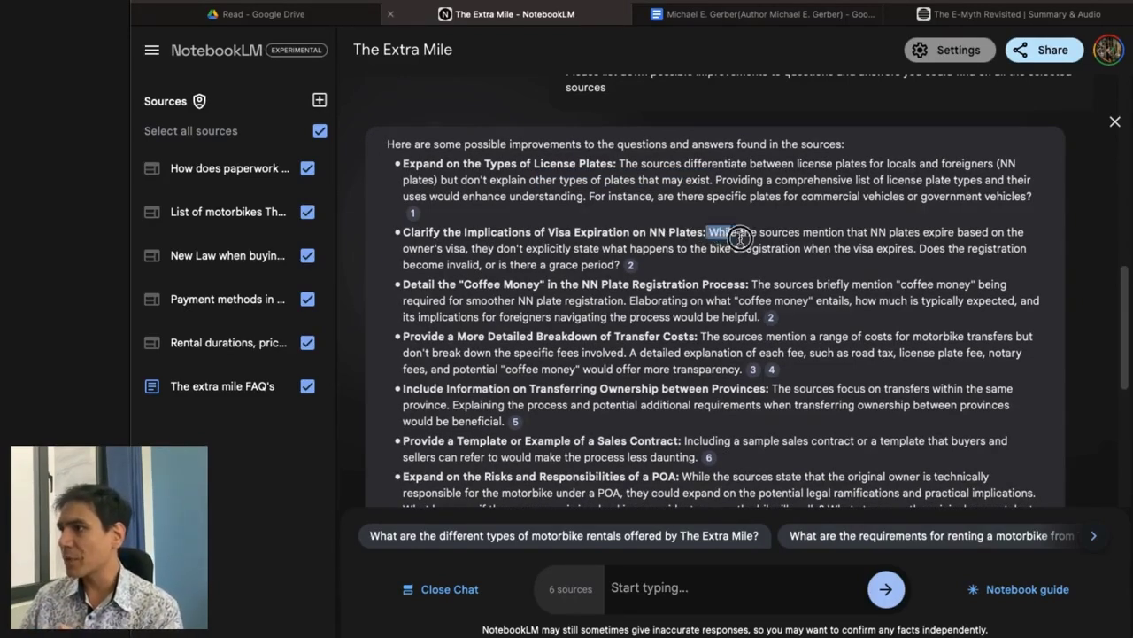
drag(709, 232, 753, 242)
click(759, 245)
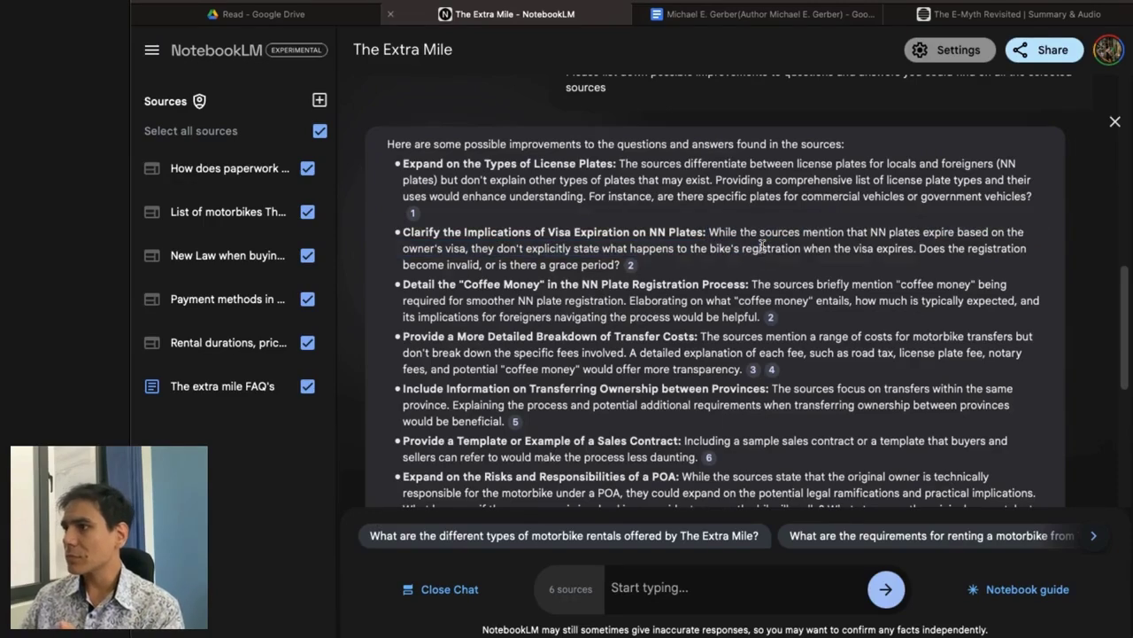
scroll(762, 245, down, 2)
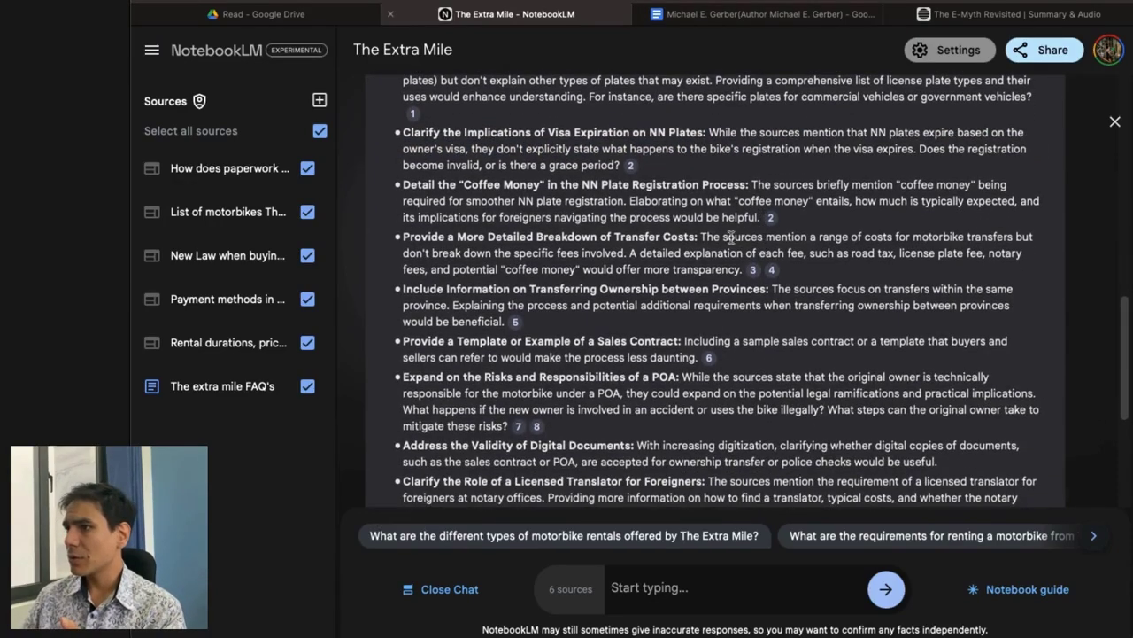
drag(464, 184, 592, 186)
click(559, 213)
scroll(558, 215, down, 1)
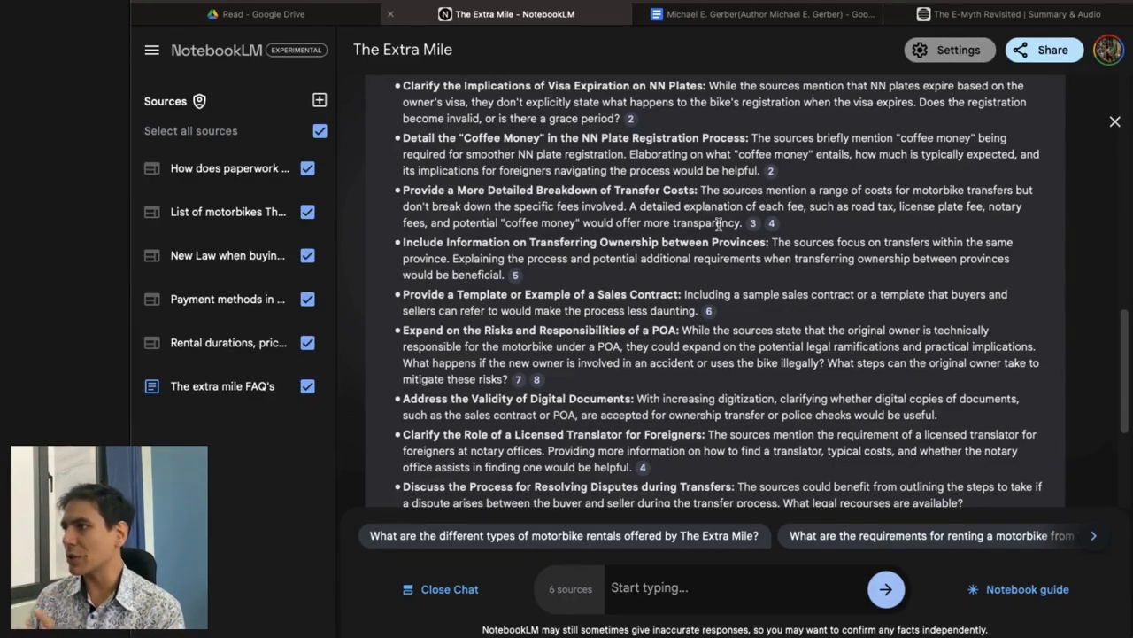
Step: Open the citations behind the transfer costs suggestion, check the cited passages in the paperwork transfer source and close the source
click(753, 223)
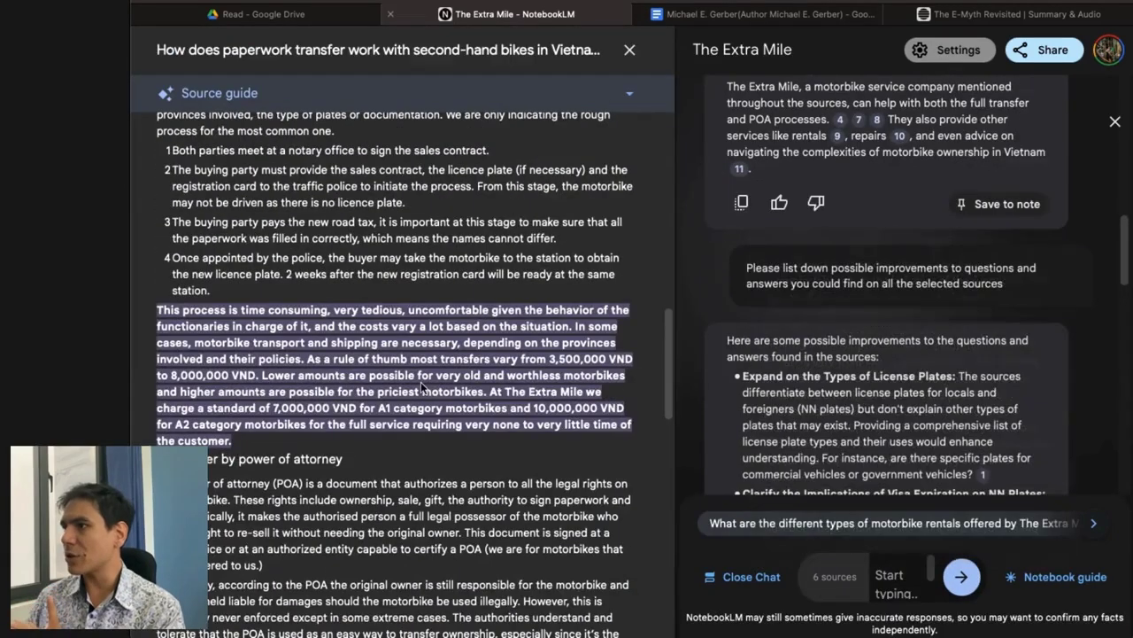
scroll(420, 381, up, 2)
scroll(421, 381, down, 4)
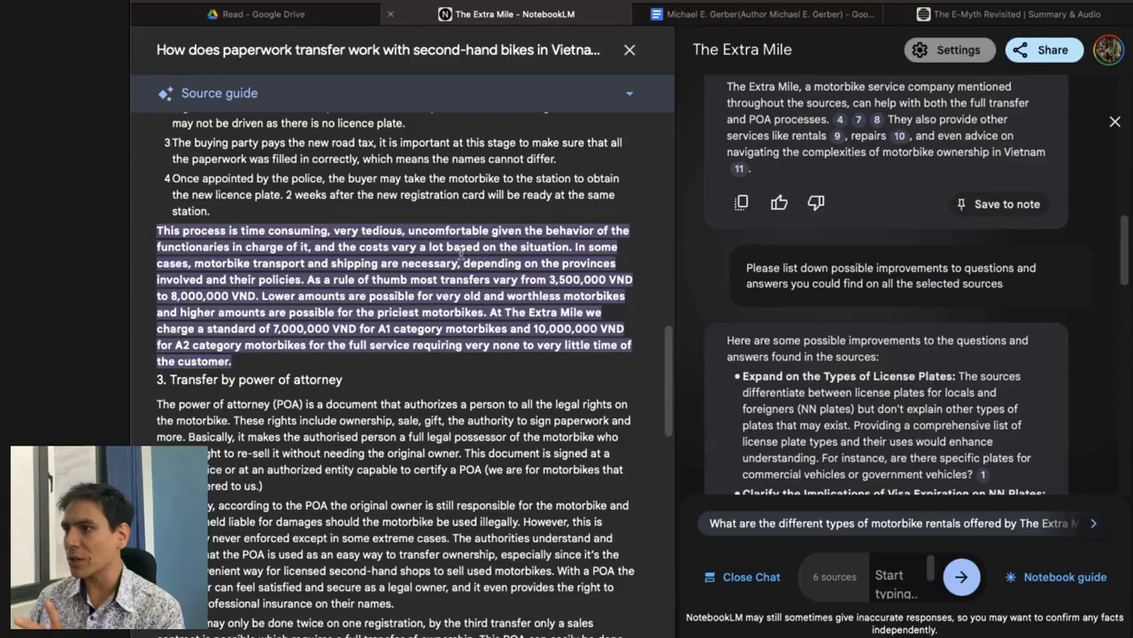
scroll(909, 316, down, 3)
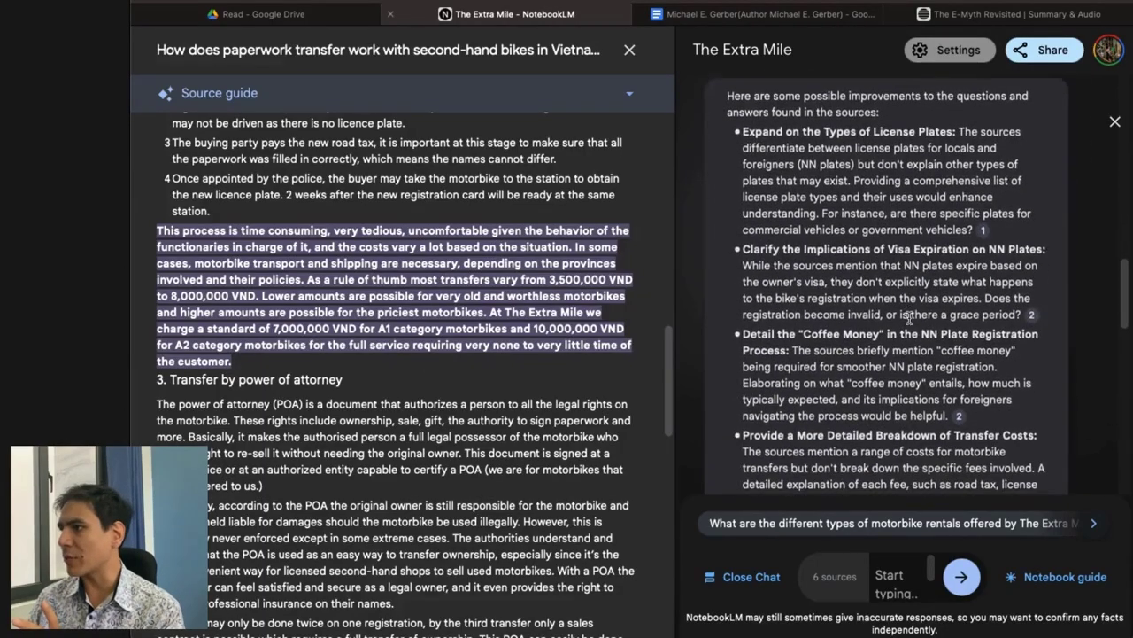
scroll(909, 317, down, 3)
click(899, 236)
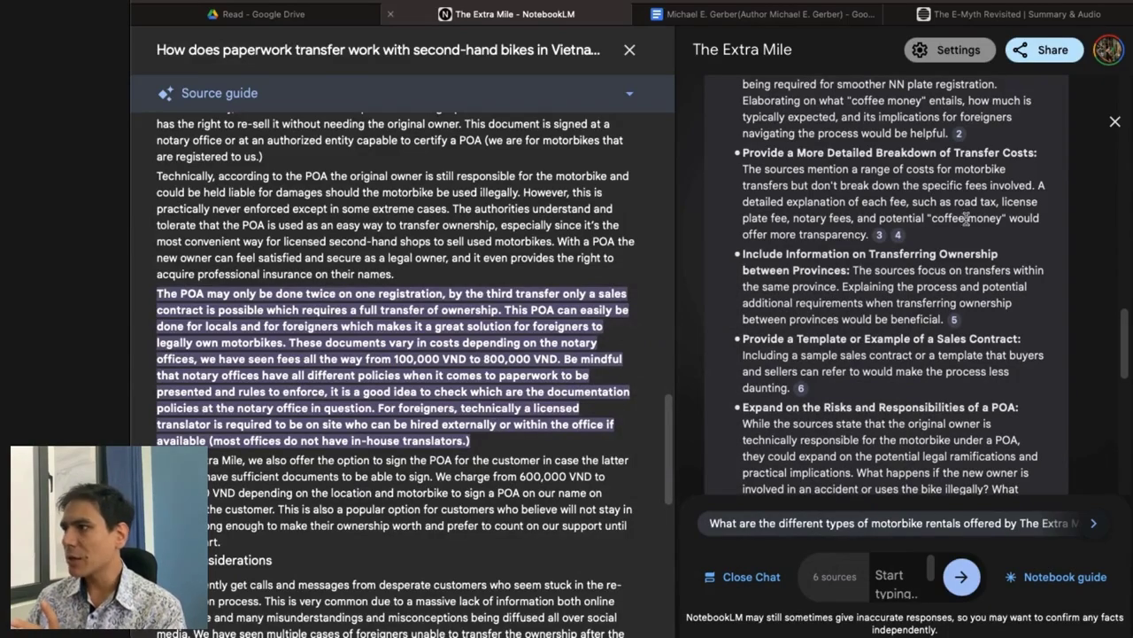
scroll(886, 310, down, 5)
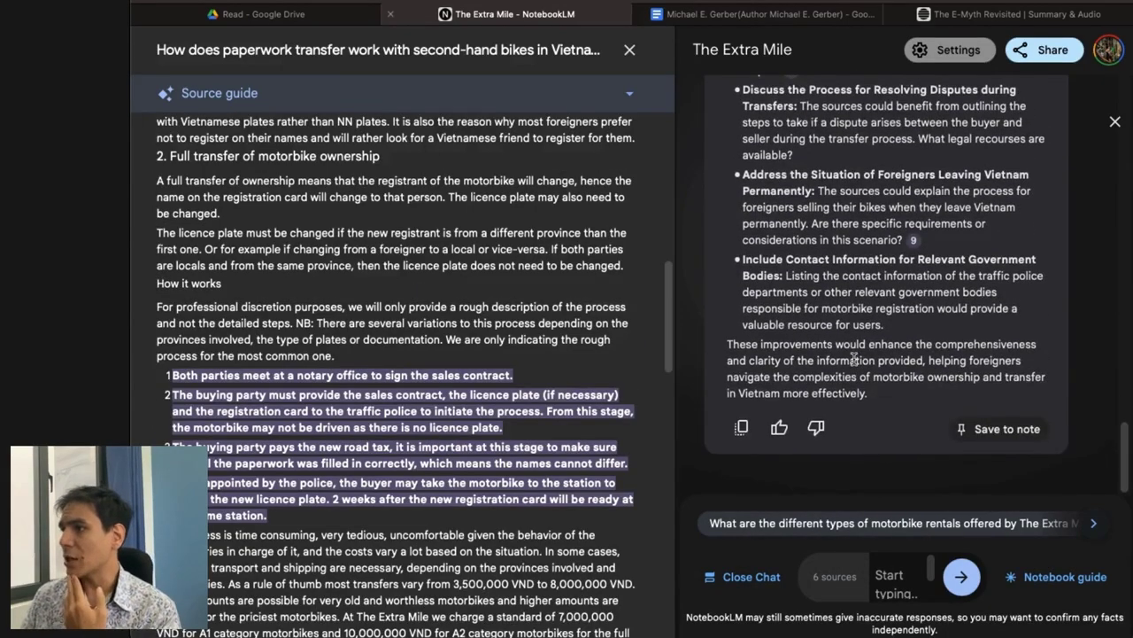
scroll(853, 358, up, 10)
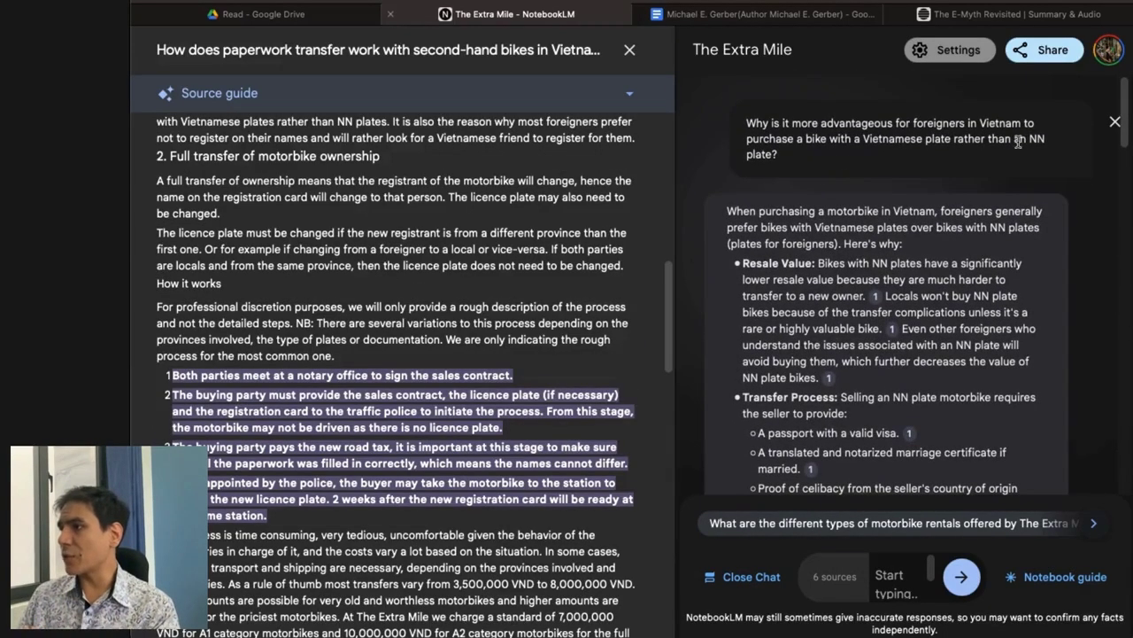
click(630, 50)
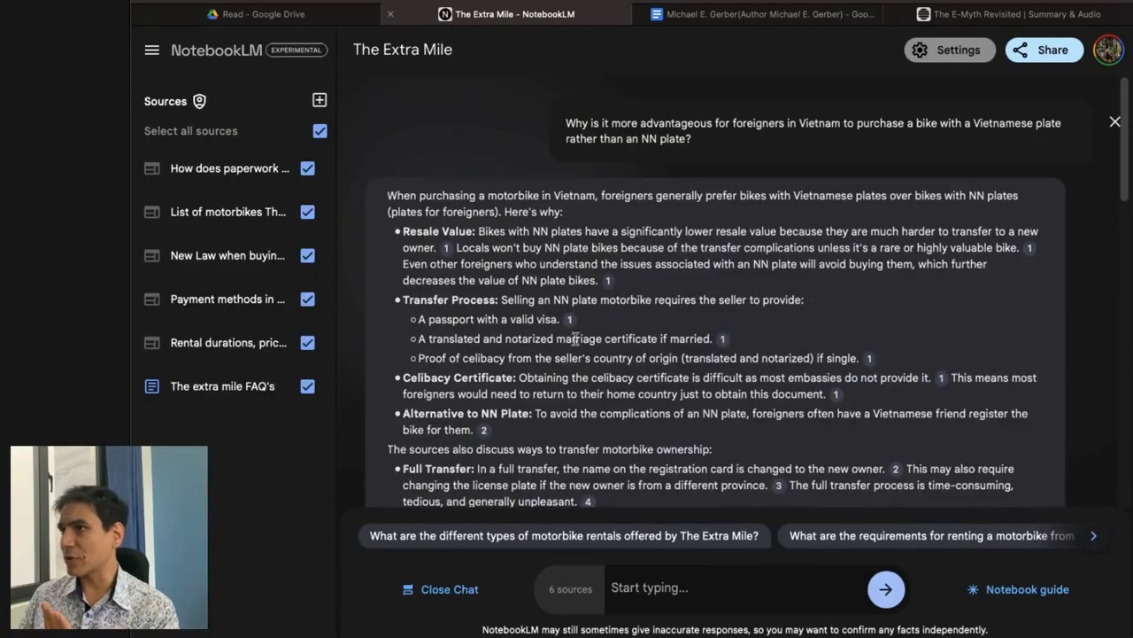
Step: Leave the chat answer for the notebook guide and generate a Briefing Doc note from the six sources
scroll(824, 409, down, 10)
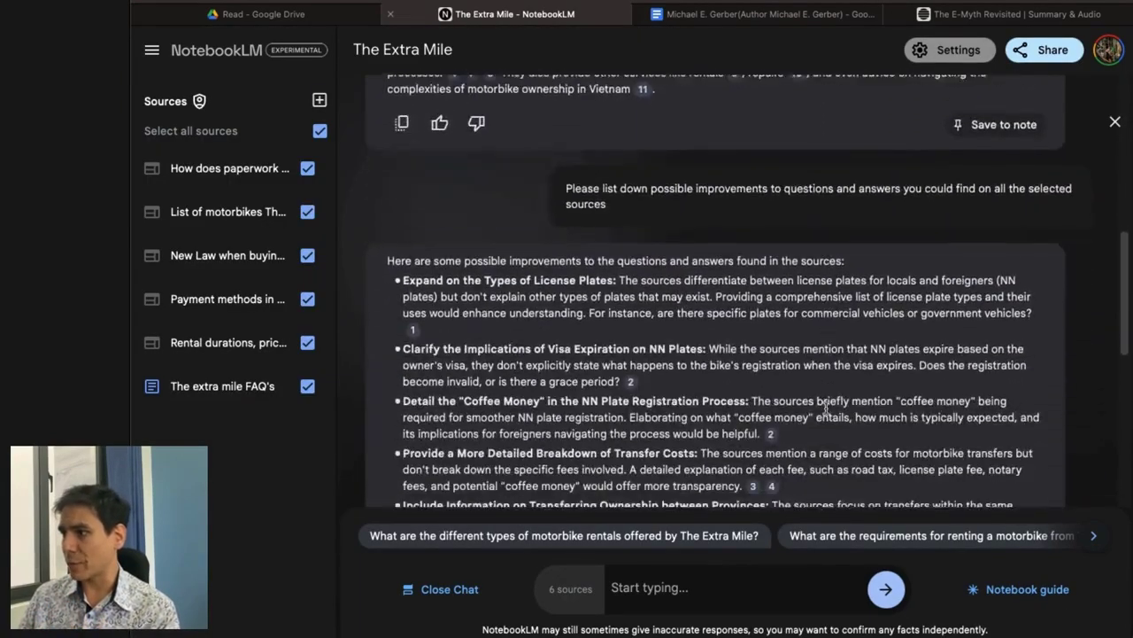
scroll(825, 405, down, 10)
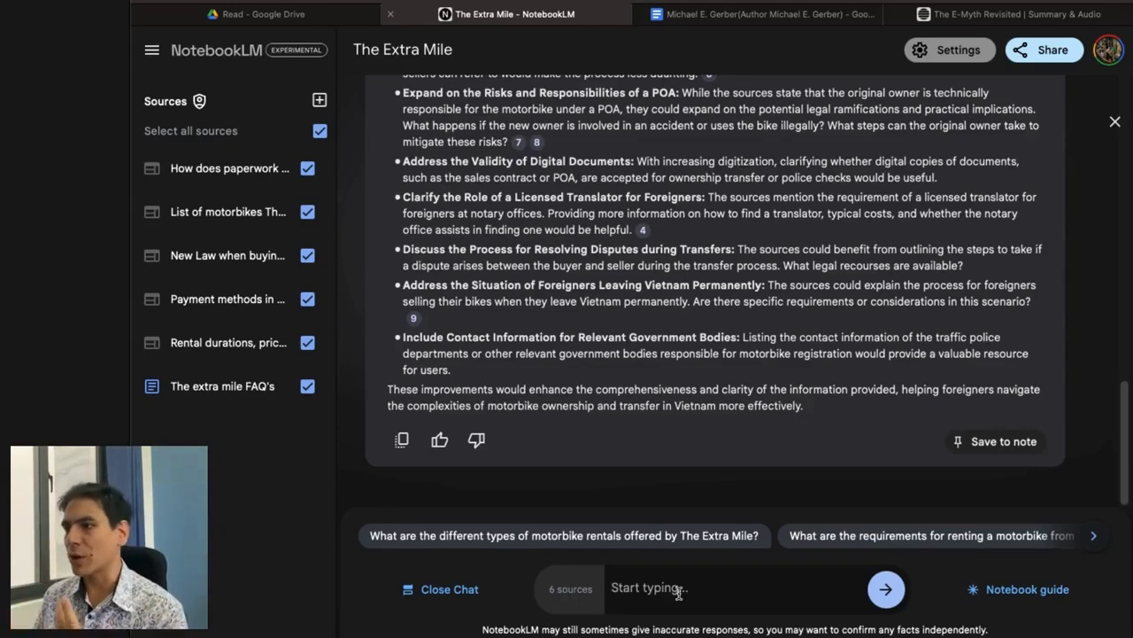
key(Escape)
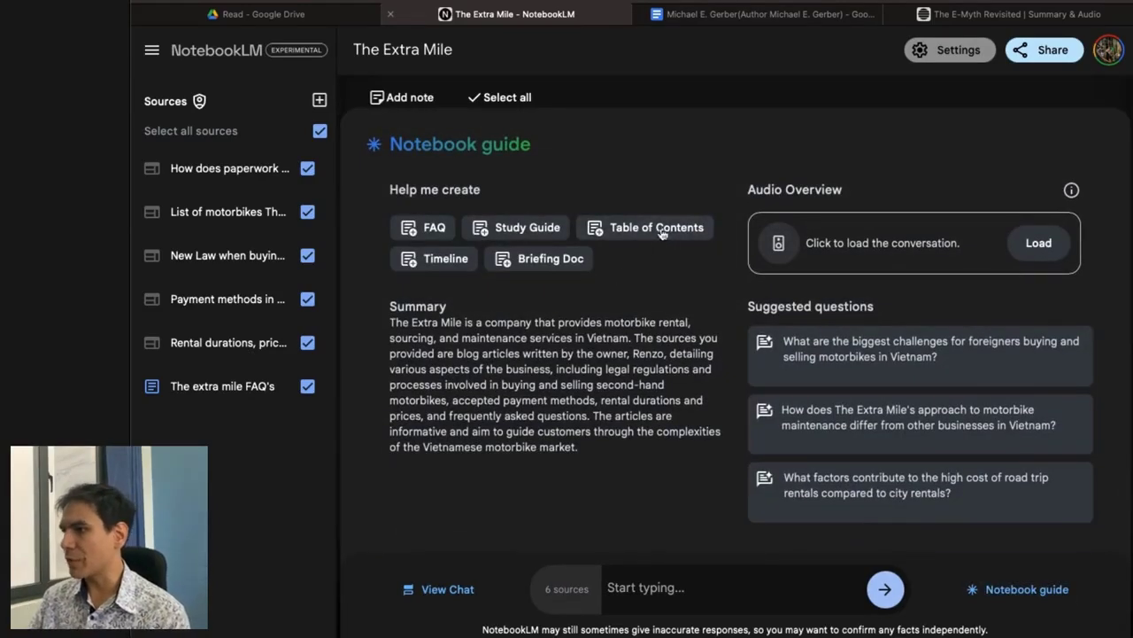
click(562, 264)
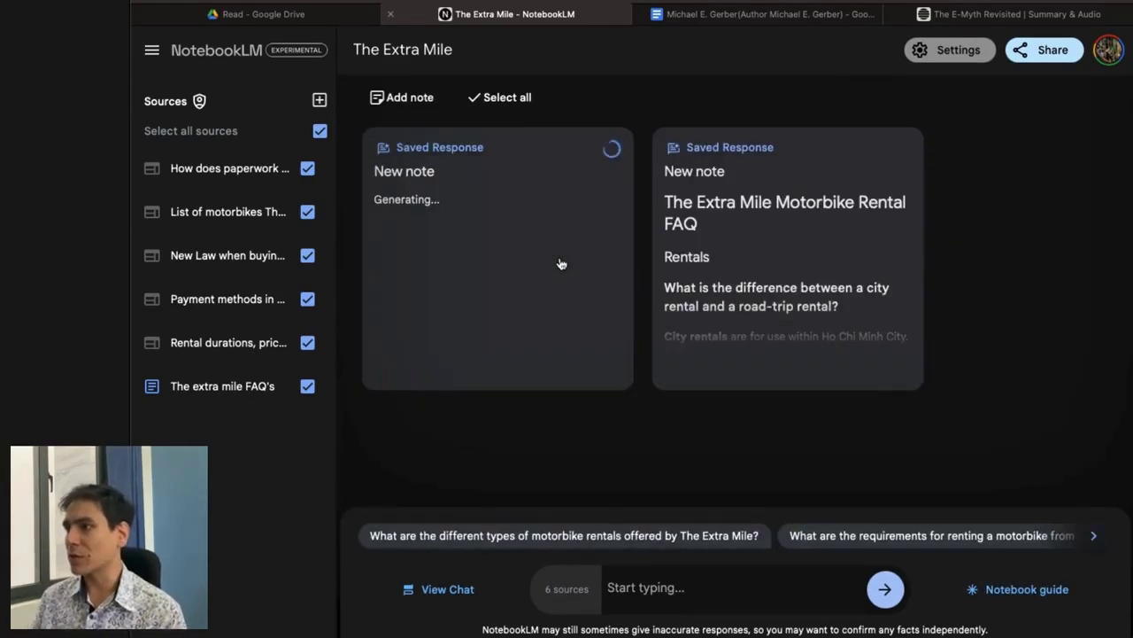
Step: Select only the saved note "The Extra Mile Motorbike Rental FAQ" to bring up the actions offered for it
click(770, 221)
click(861, 208)
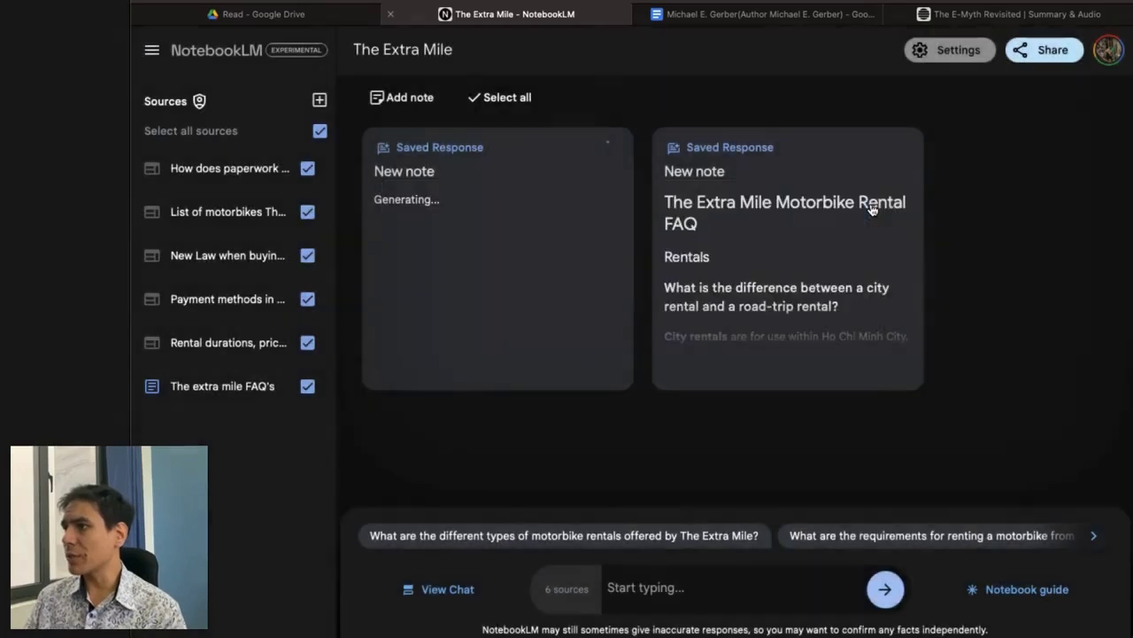
click(895, 155)
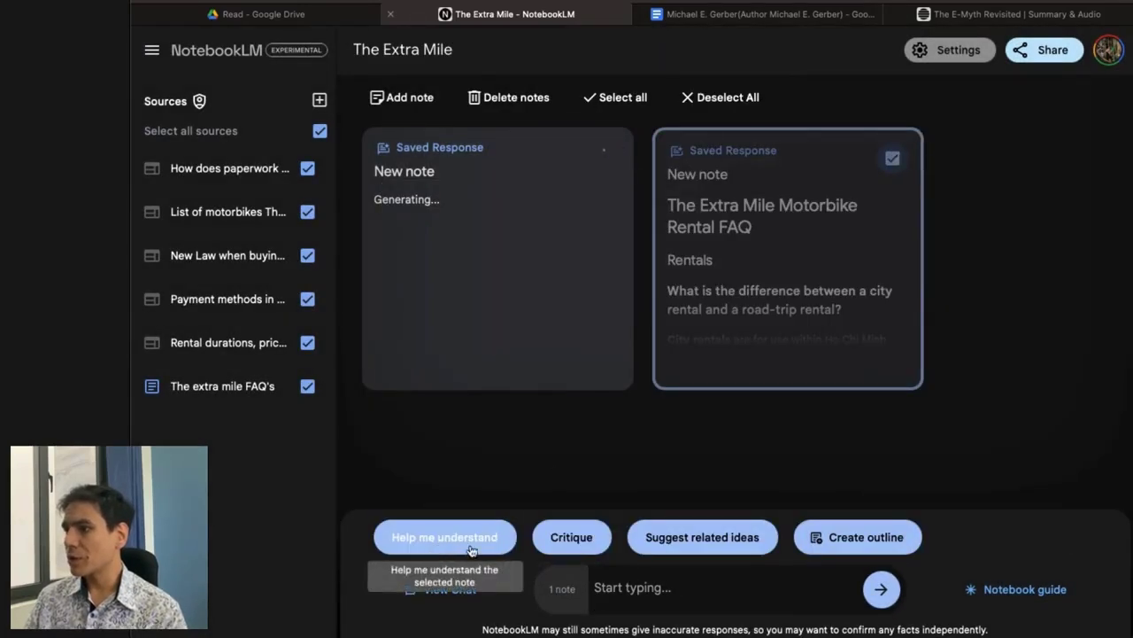
Step: Deselect the FAQ note, open the generated Briefing Doc note, read it from Main Themes through Recommendations and Conclusion, and close it
click(892, 157)
click(549, 177)
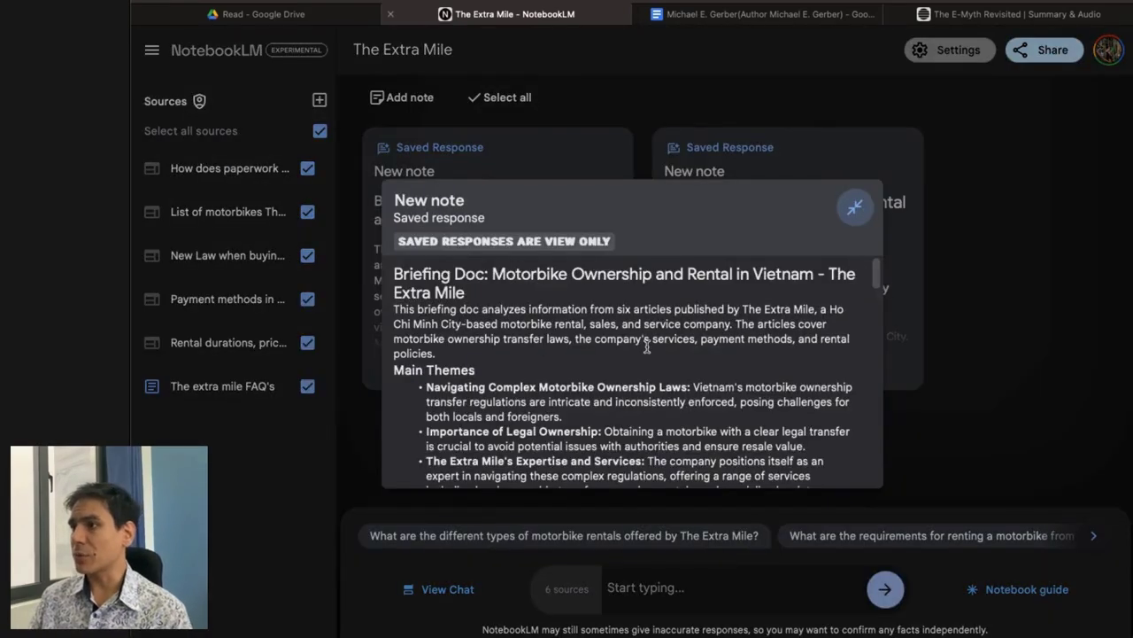
scroll(647, 347, down, 1)
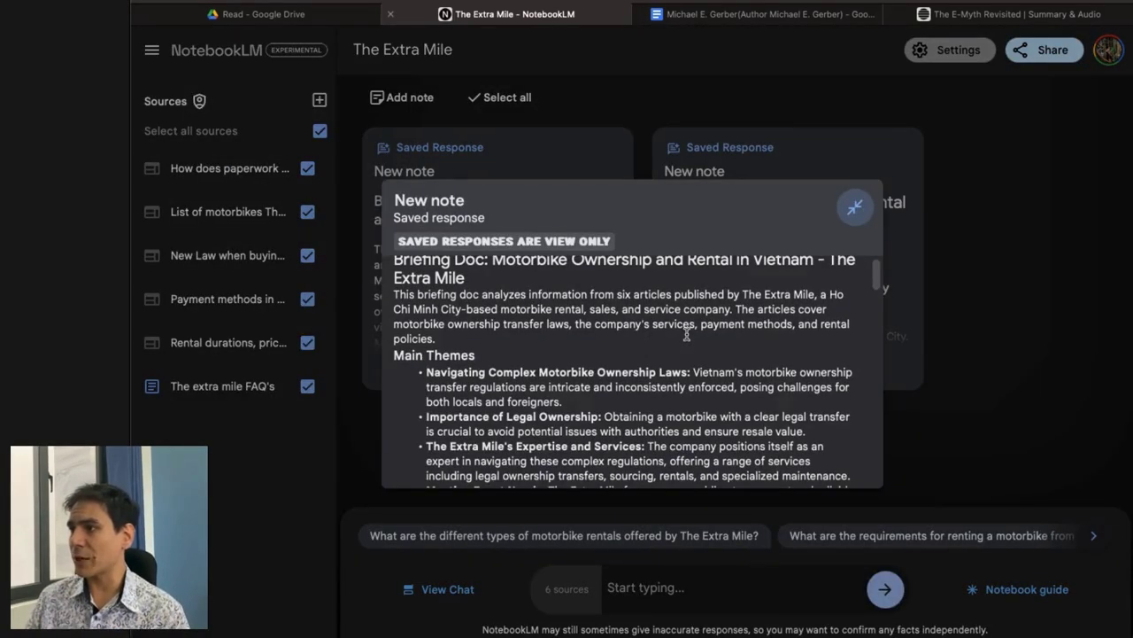
scroll(686, 335, down, 3)
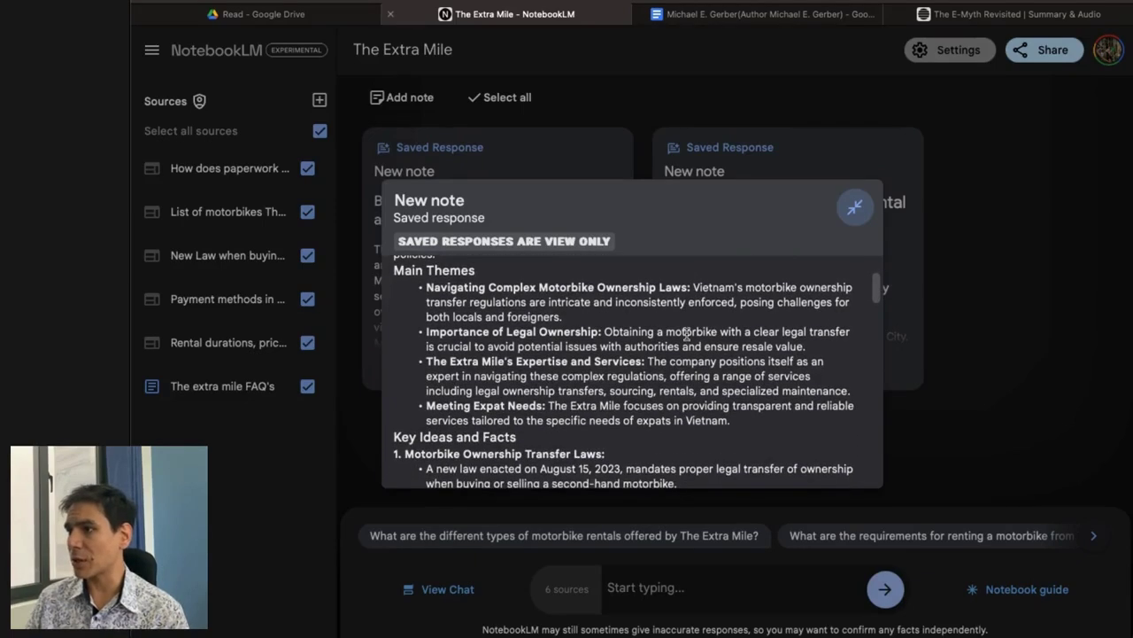
scroll(686, 334, down, 8)
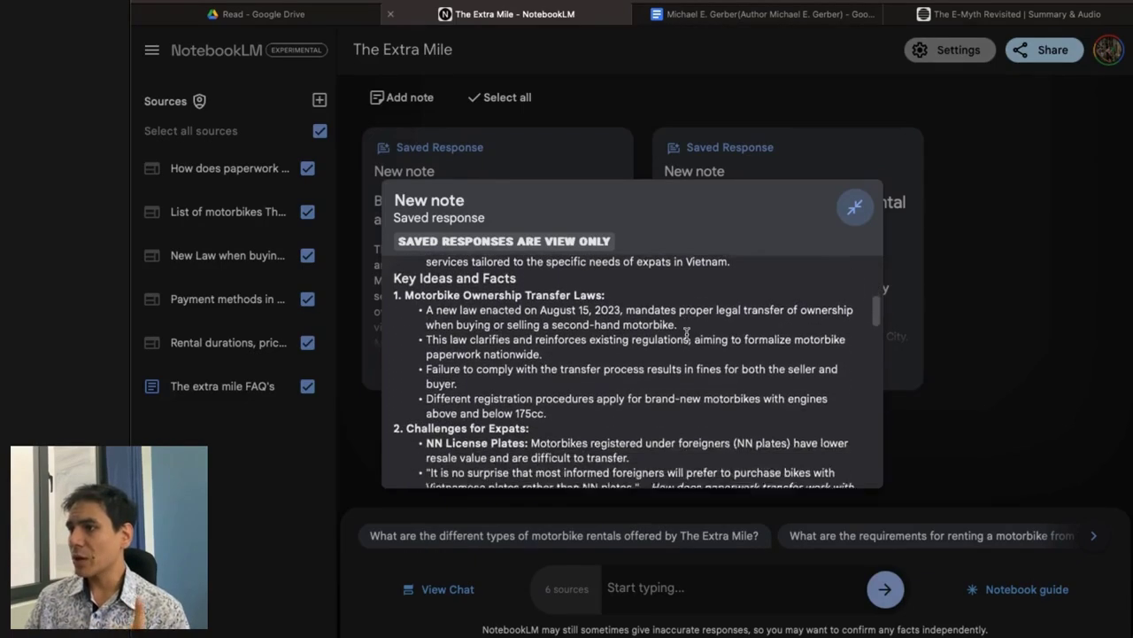
scroll(686, 334, down, 7)
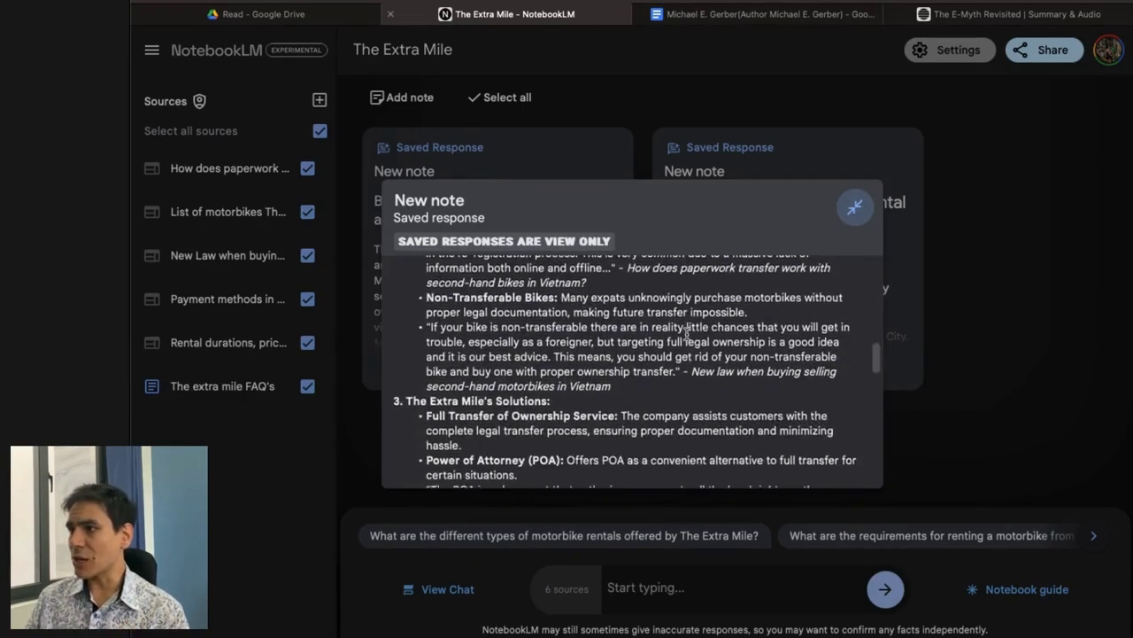
scroll(686, 335, down, 6)
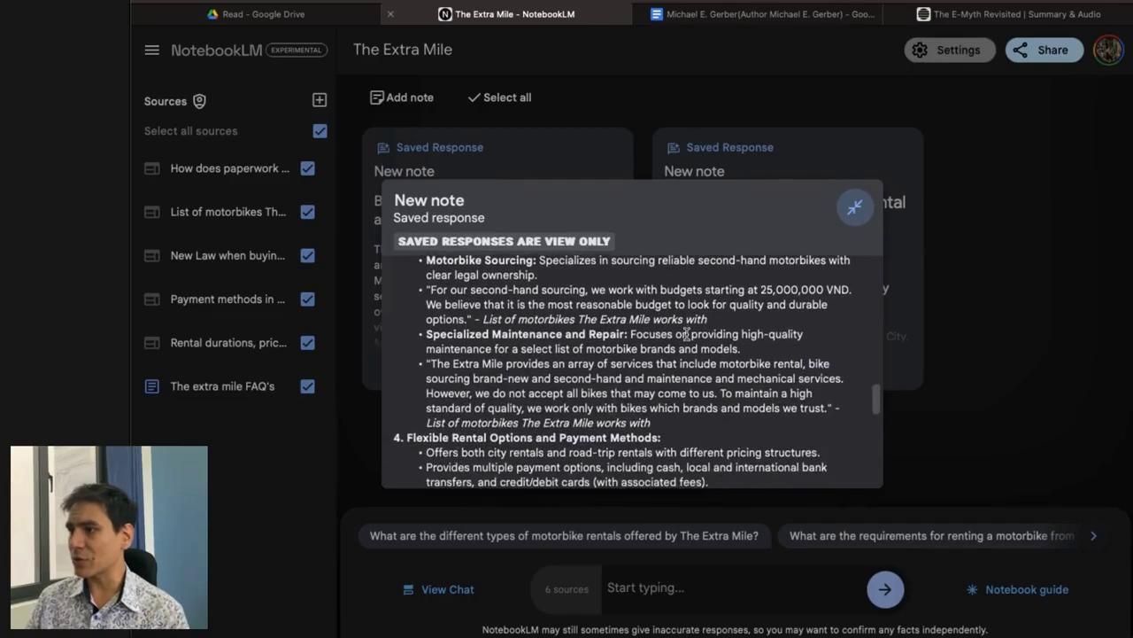
scroll(686, 335, down, 5)
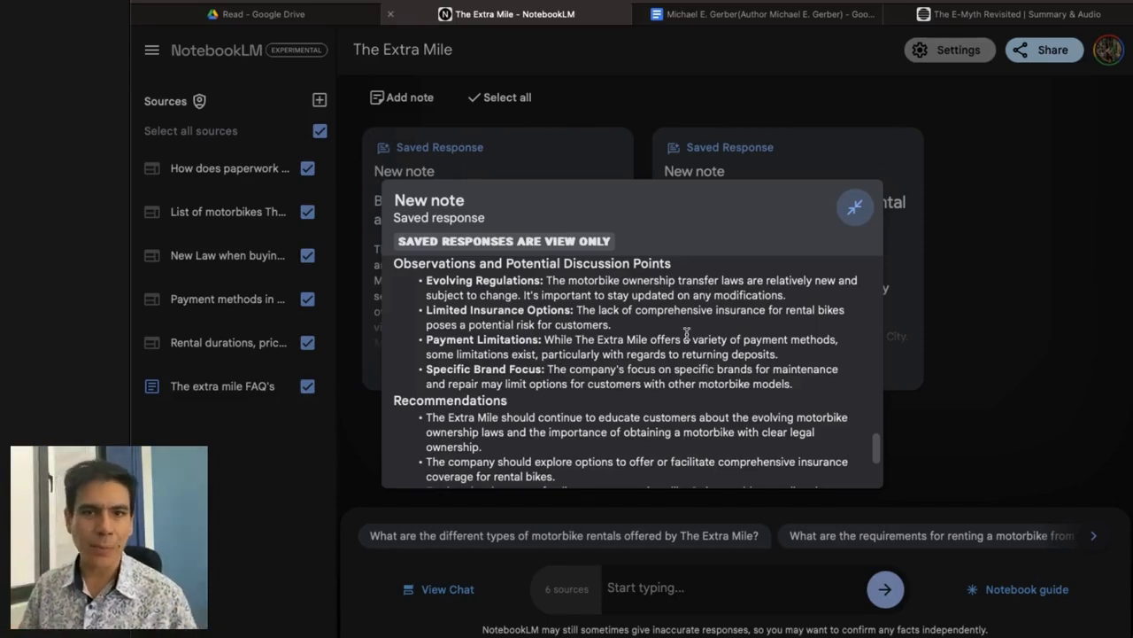
scroll(686, 334, down, 3)
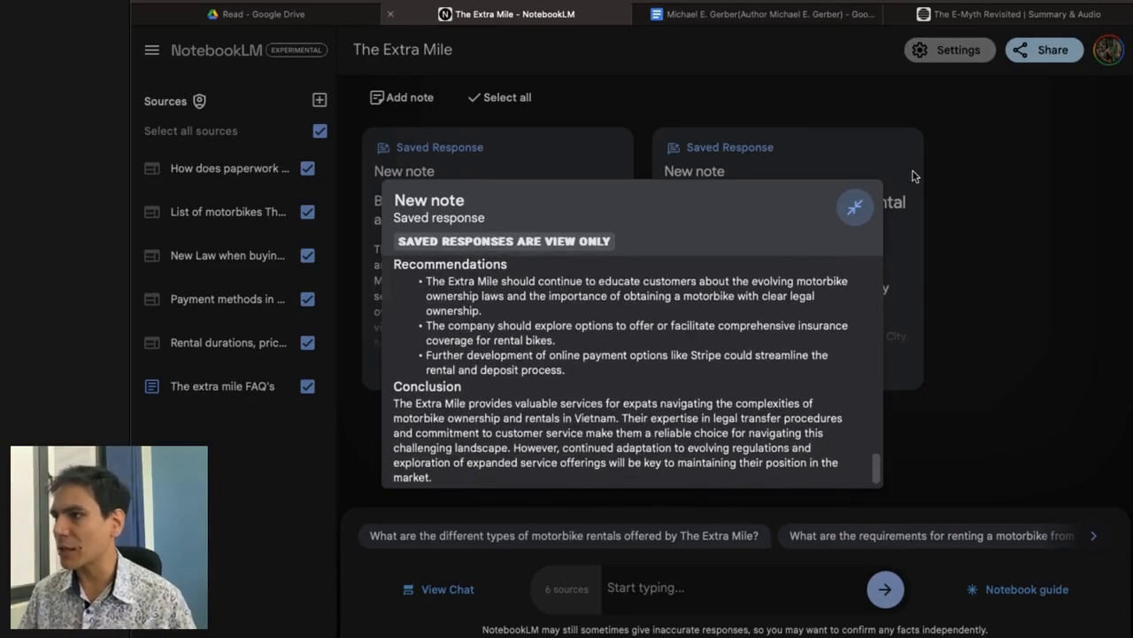
click(914, 177)
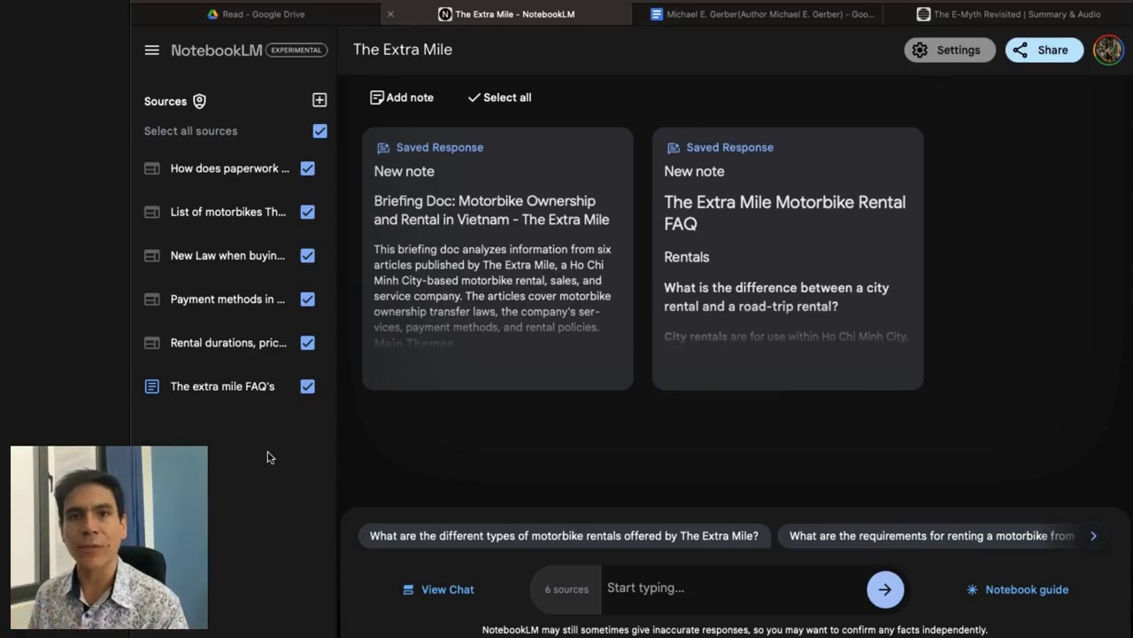
Step: Check the available source upload options and the notebook's source limit without adding a source
click(319, 100)
scroll(563, 356, down, 2)
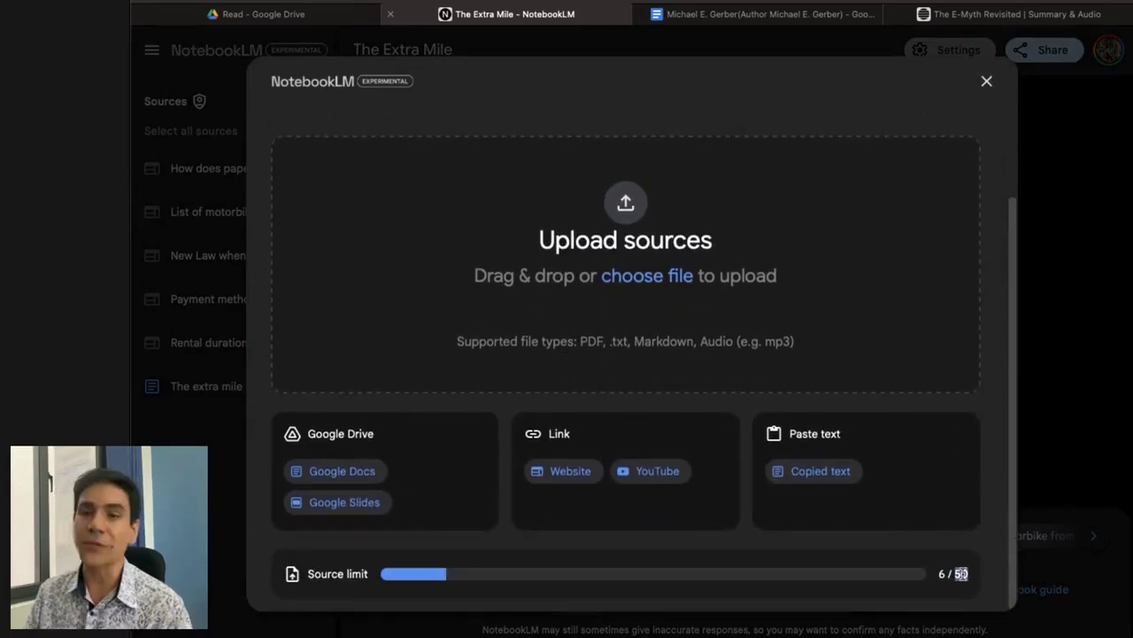
key(Escape)
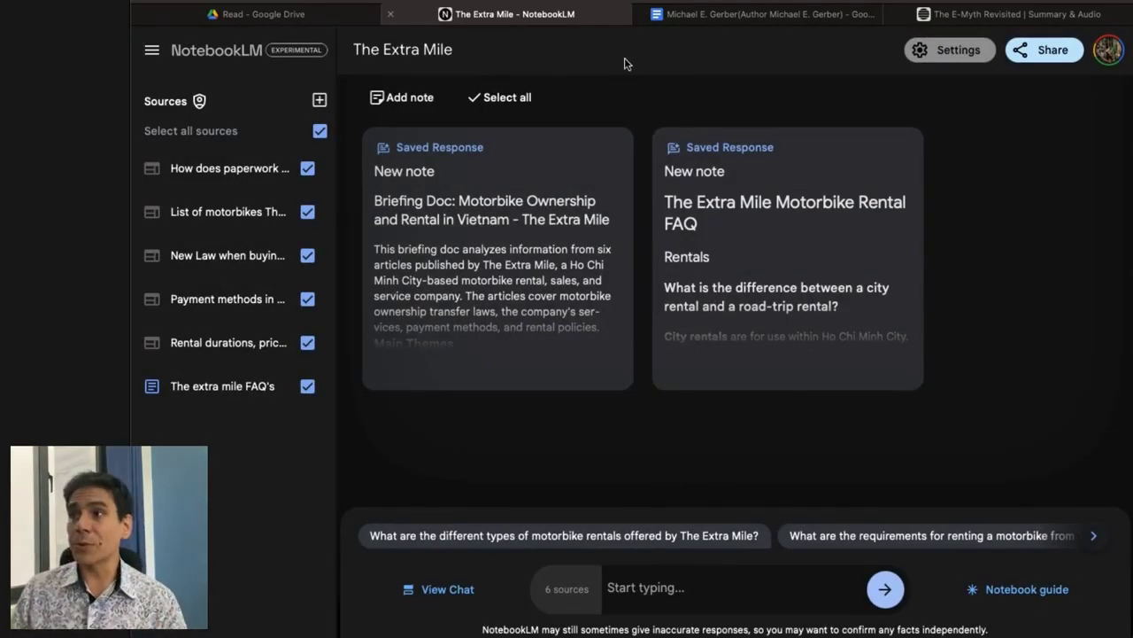
Step: Go to the notebook list, open the example notebook "Introduction to NotebookLM" and look through its written notes
click(216, 51)
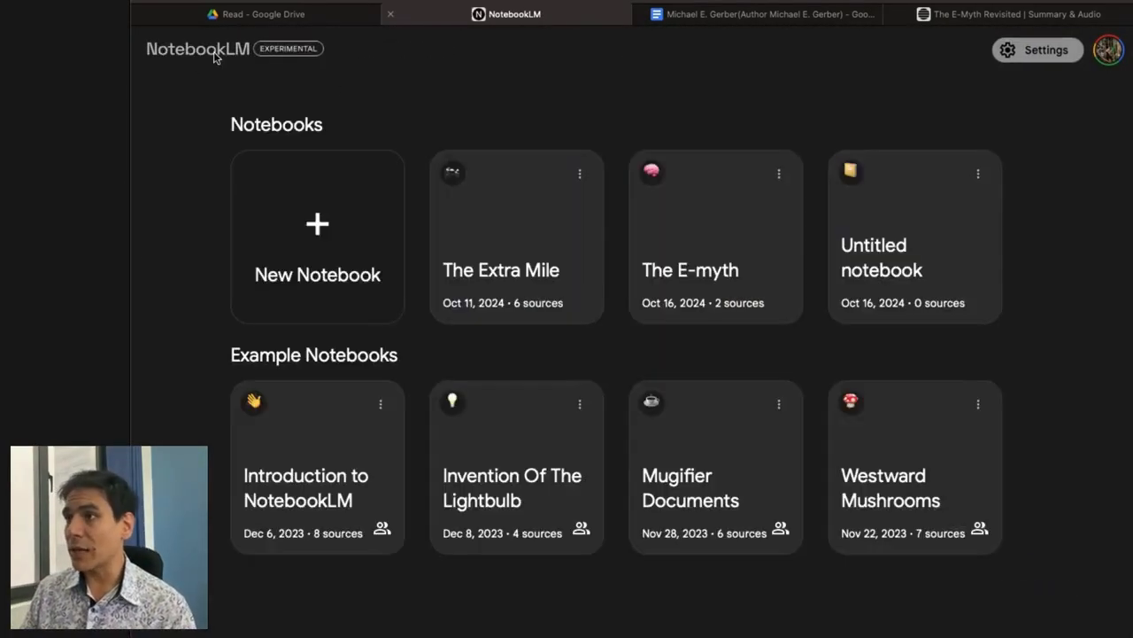
click(277, 467)
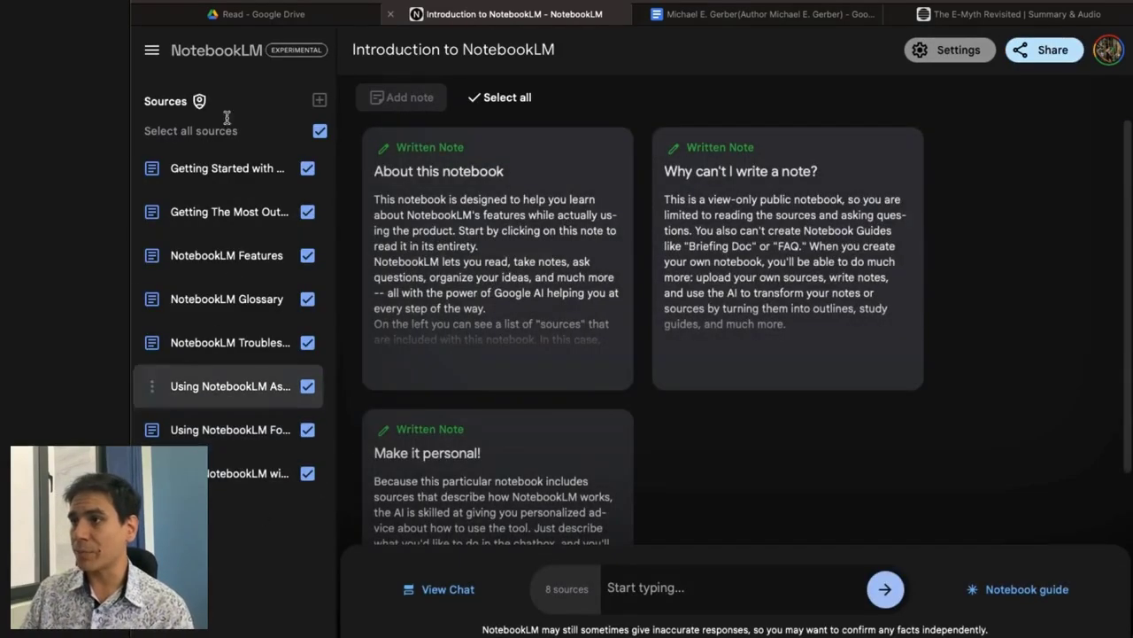
scroll(731, 414, down, 3)
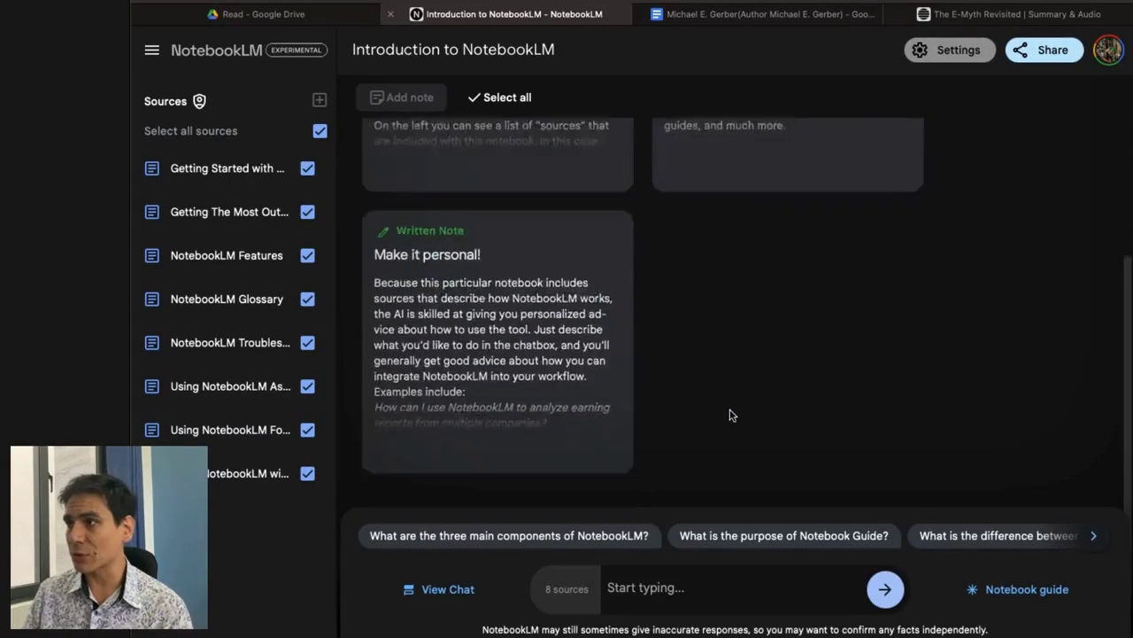
scroll(732, 415, up, 3)
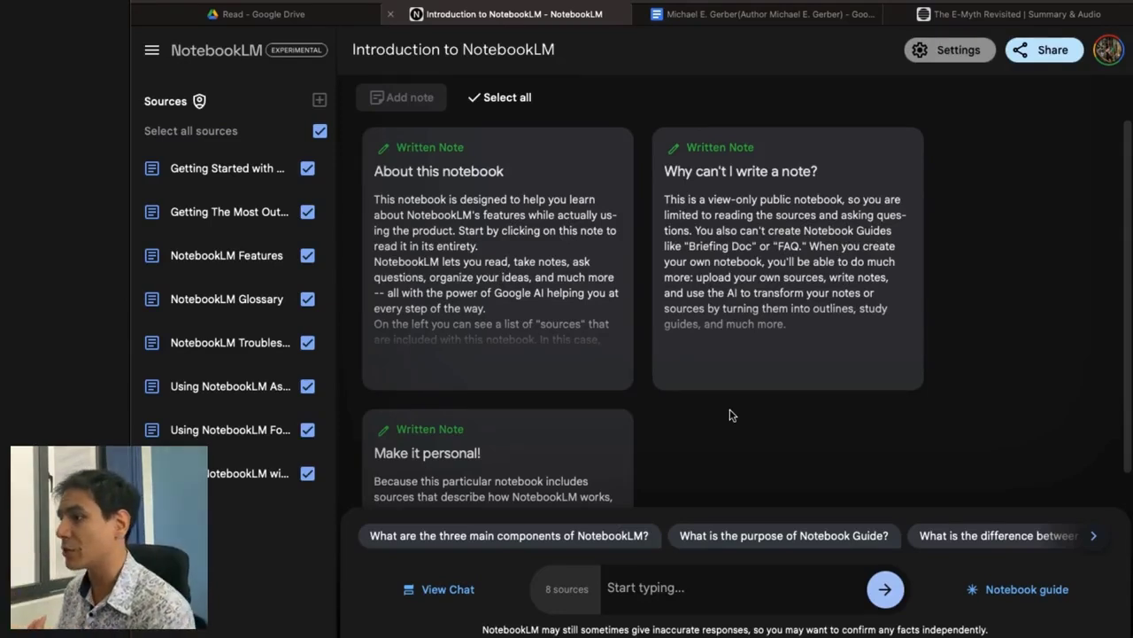
Step: Return to "The Extra Mile" notebook by way of the notebook list and show its notebook guide
click(216, 55)
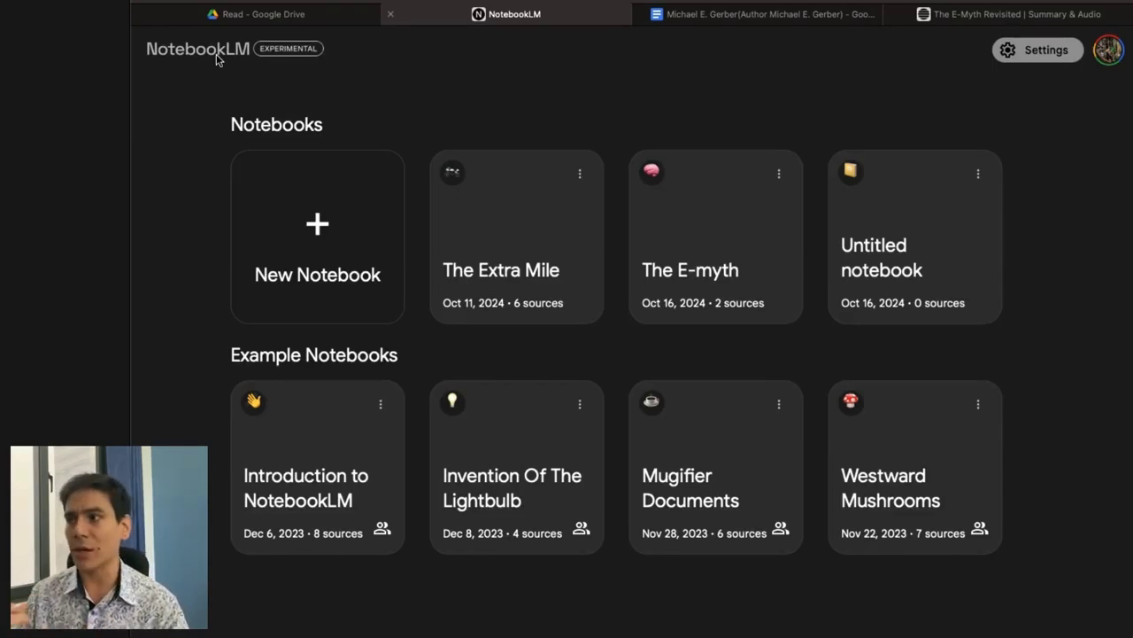
click(528, 230)
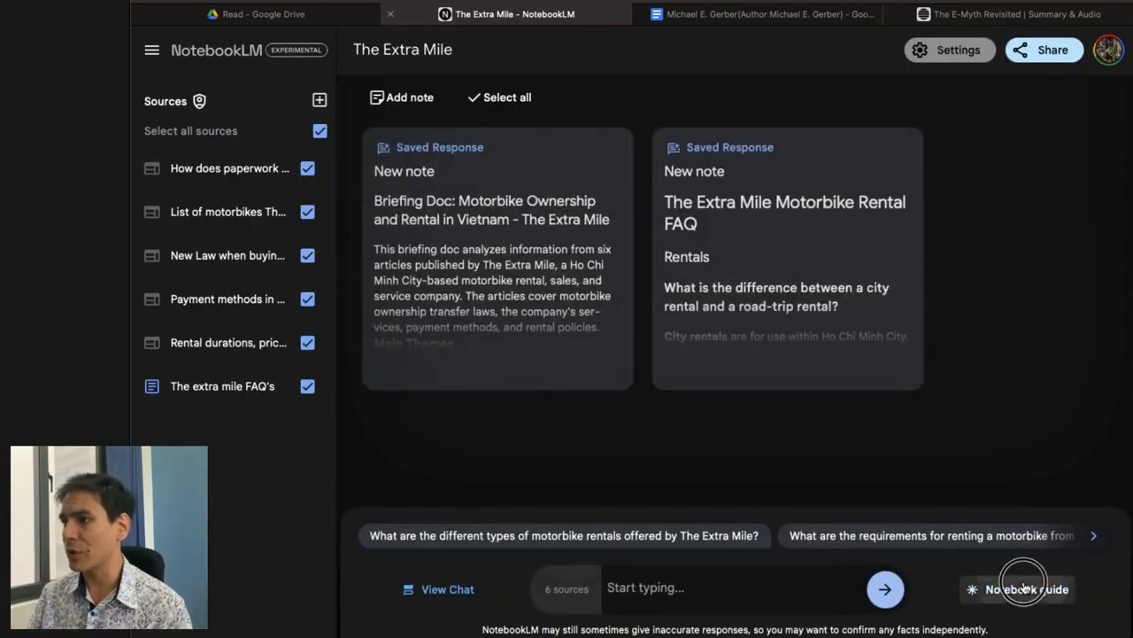
click(1018, 589)
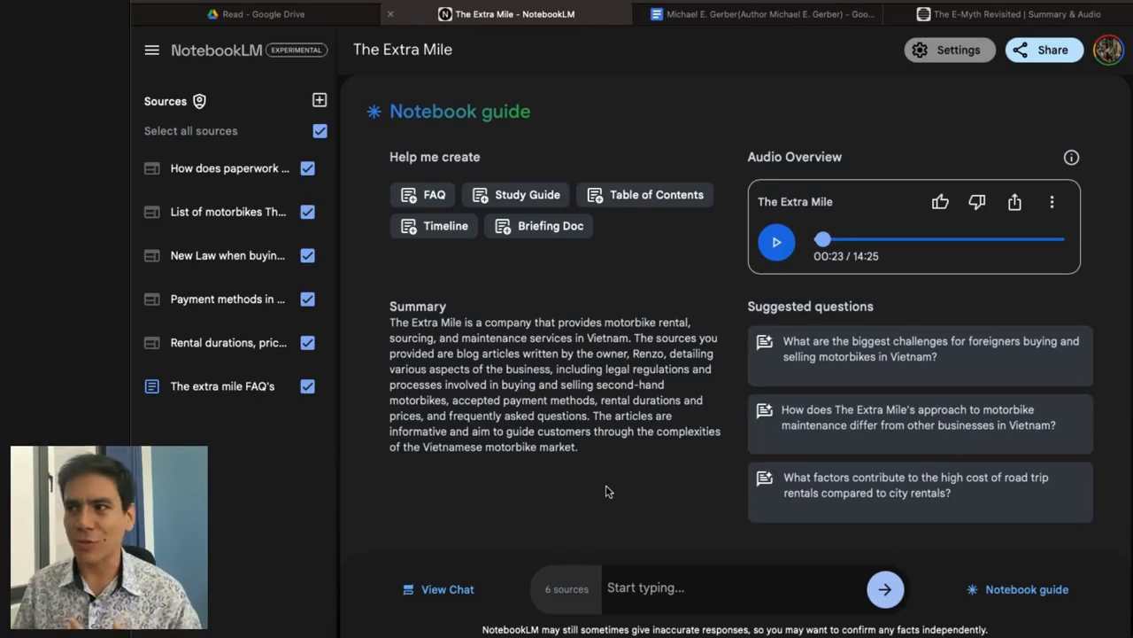